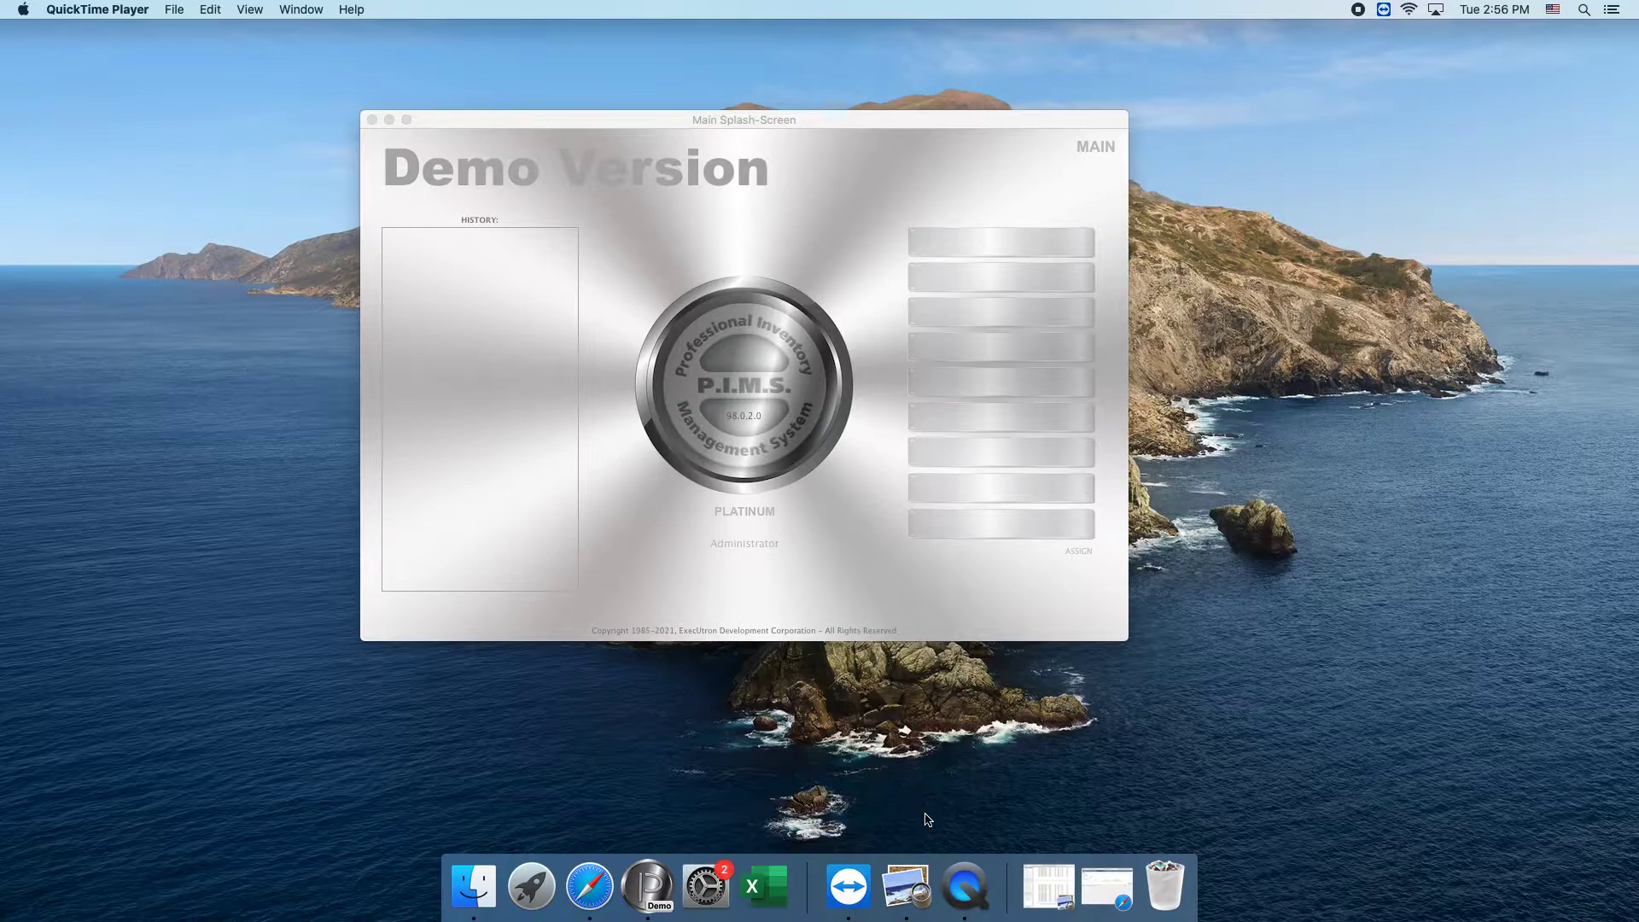
Review the open items and the total on Apple's statement of account in Preview, then put the document away.
{"action": "left_click", "coordinate": [1063, 872]}
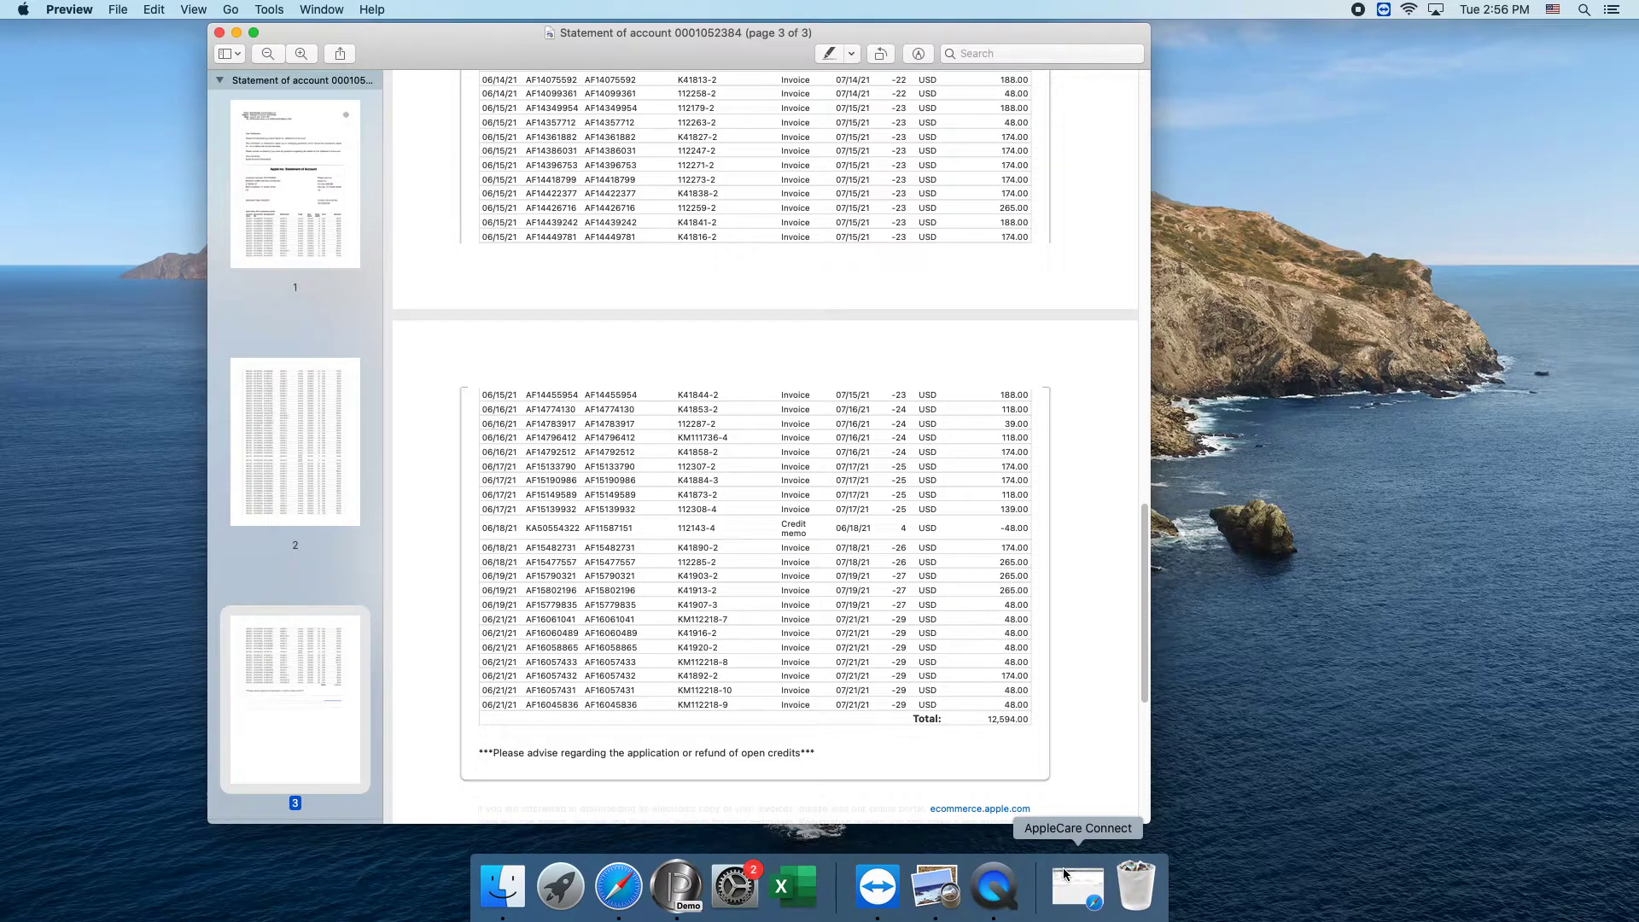
{"action": "scroll", "coordinate": [540, 353], "scroll_direction": "up", "scroll_amount": 10}
{"action": "scroll", "coordinate": [541, 353], "scroll_direction": "up", "scroll_amount": 15}
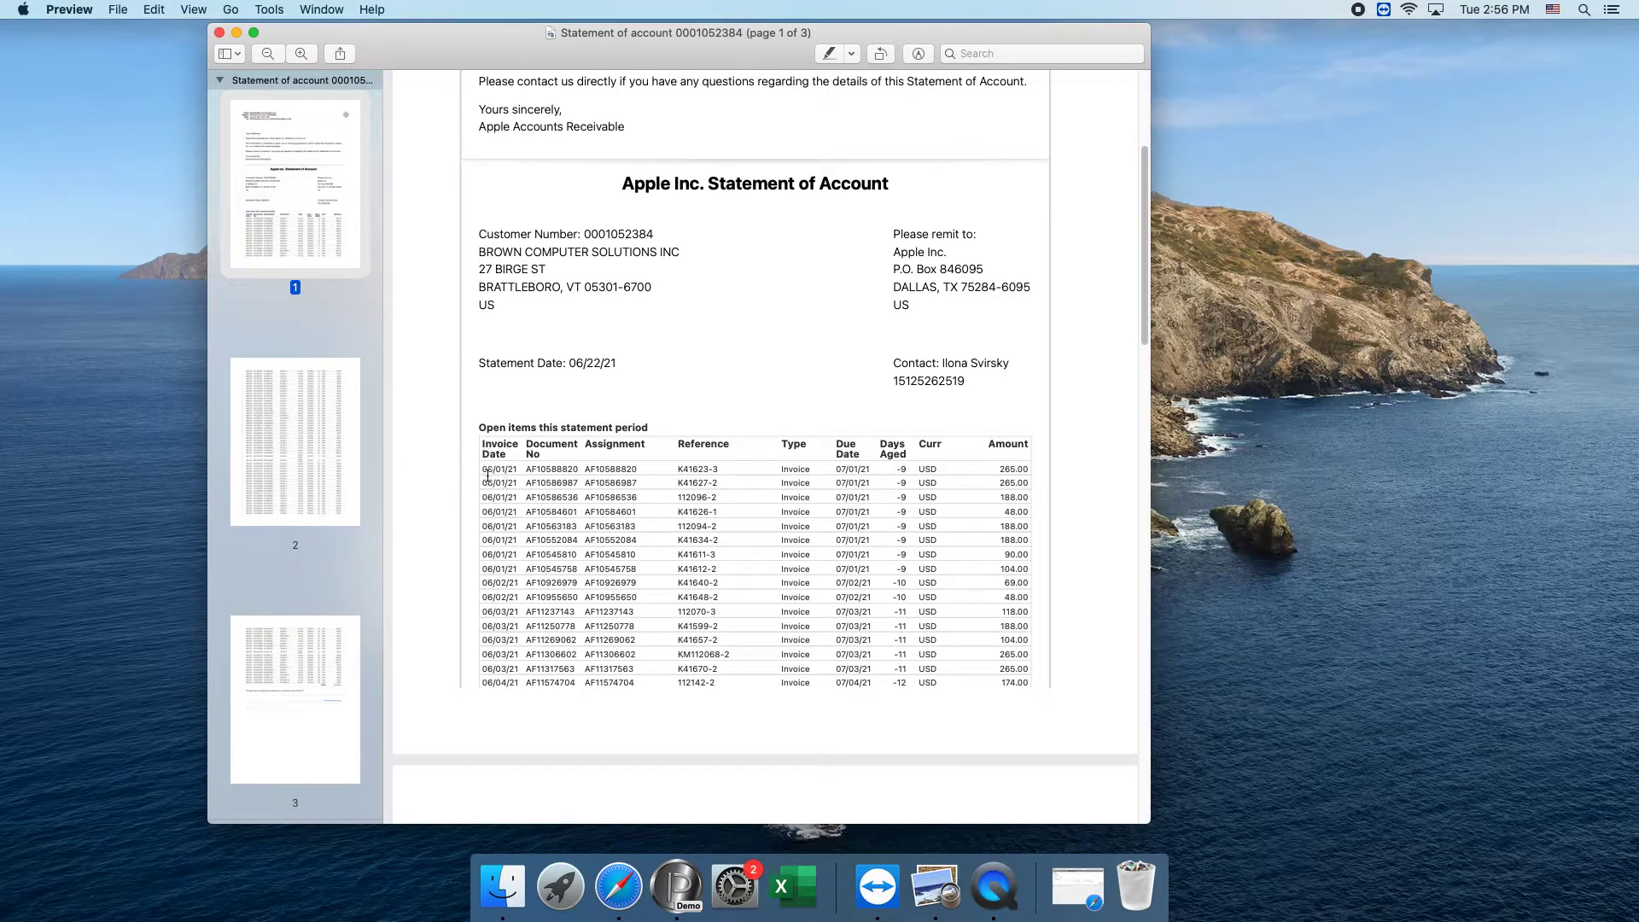
{"action": "scroll", "coordinate": [505, 530], "scroll_direction": "down", "scroll_amount": 10}
{"action": "scroll", "coordinate": [515, 559], "scroll_direction": "down", "scroll_amount": 15}
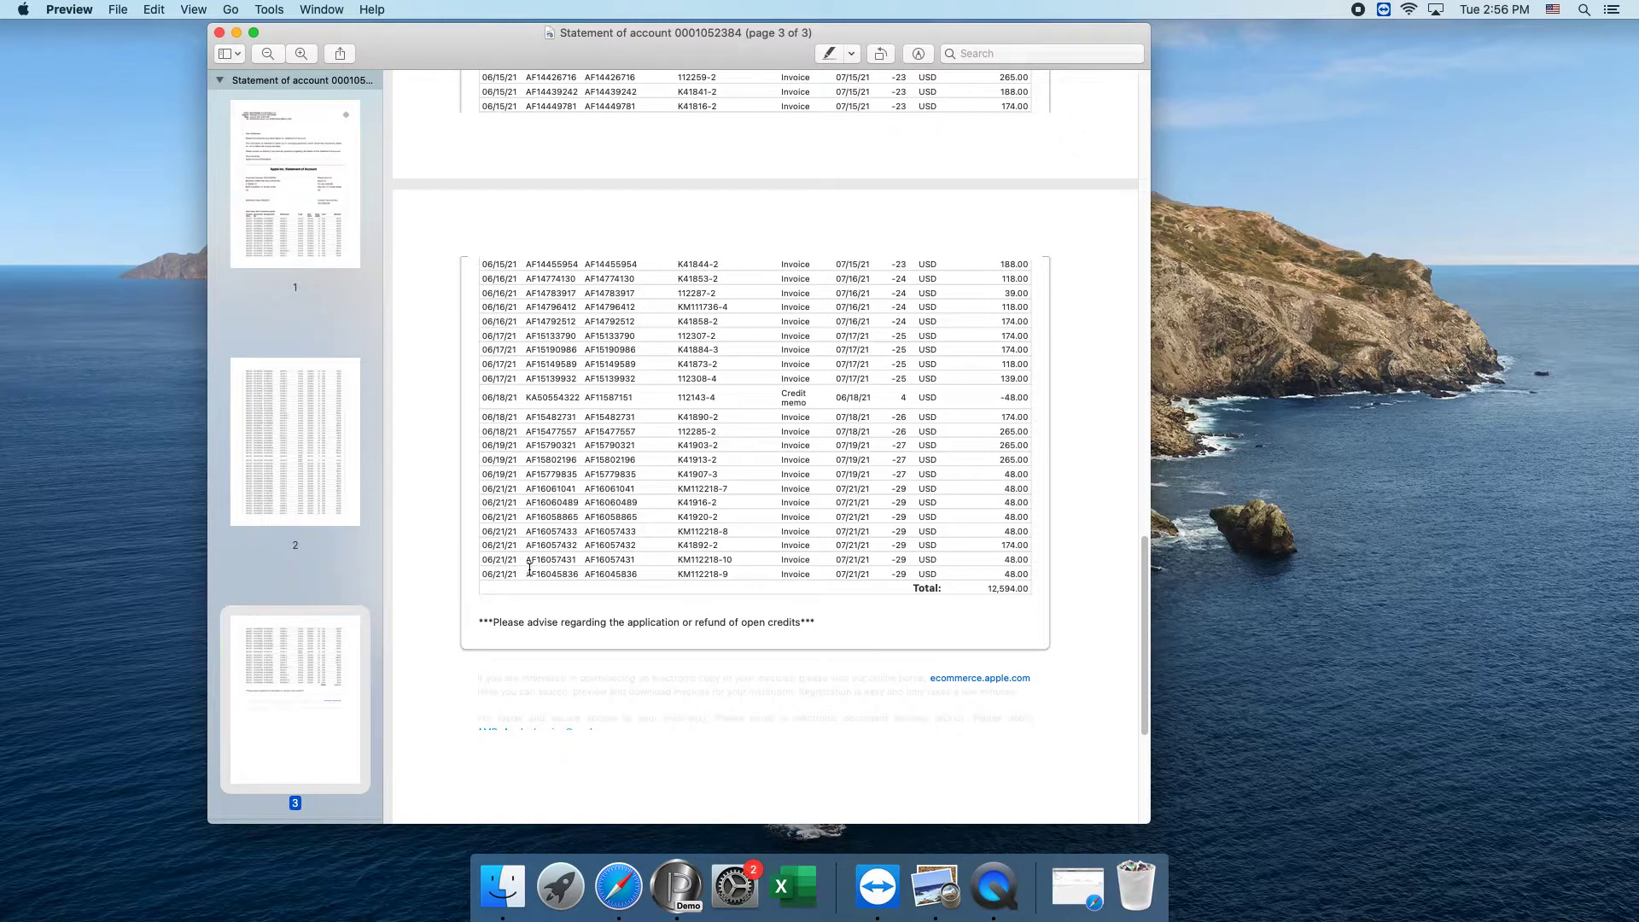
{"action": "left_click", "coordinate": [237, 34]}
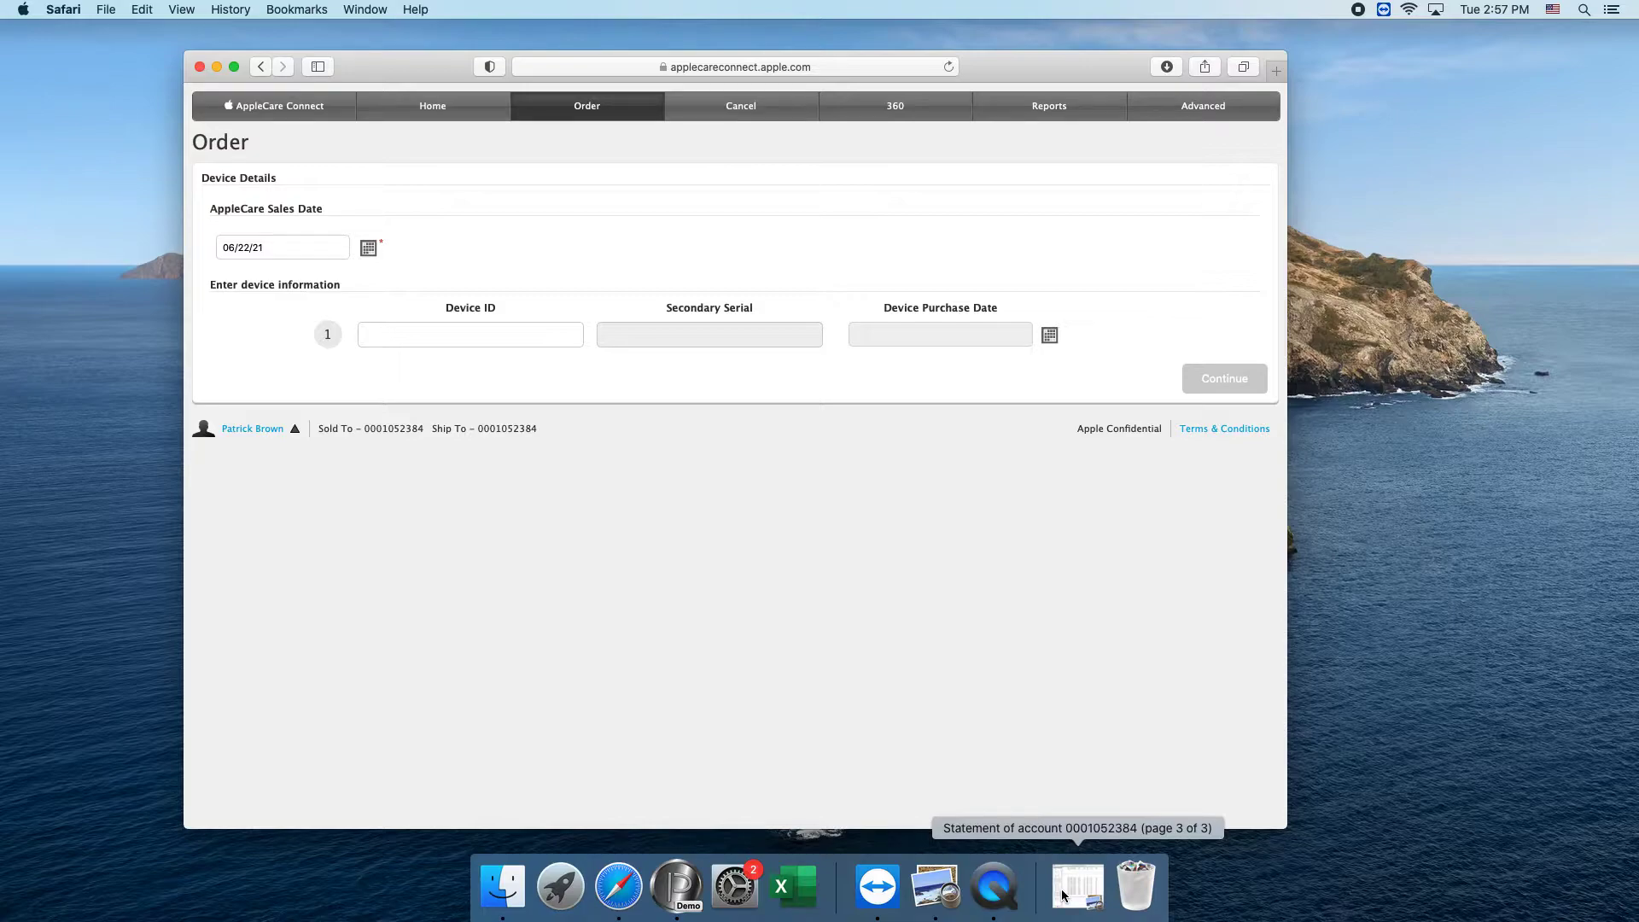
Generate an AppleCare Connect invoice report in Safari for the date range 06/01/2021 to 06/21/2021.
{"action": "left_click", "coordinate": [1069, 104]}
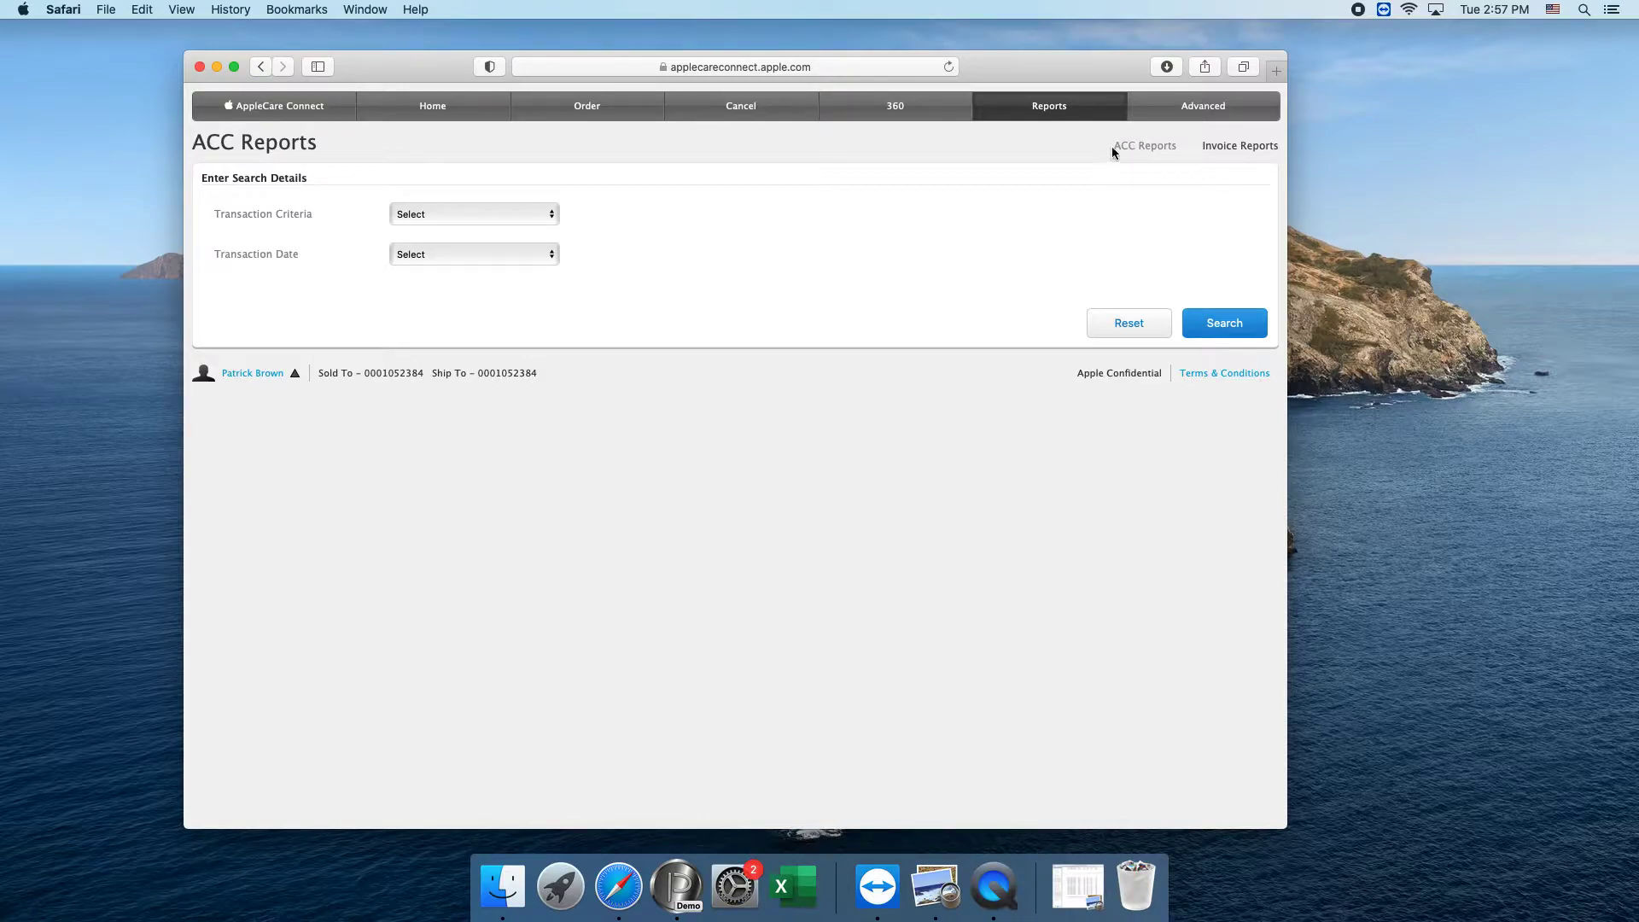
{"action": "left_click", "coordinate": [1239, 145]}
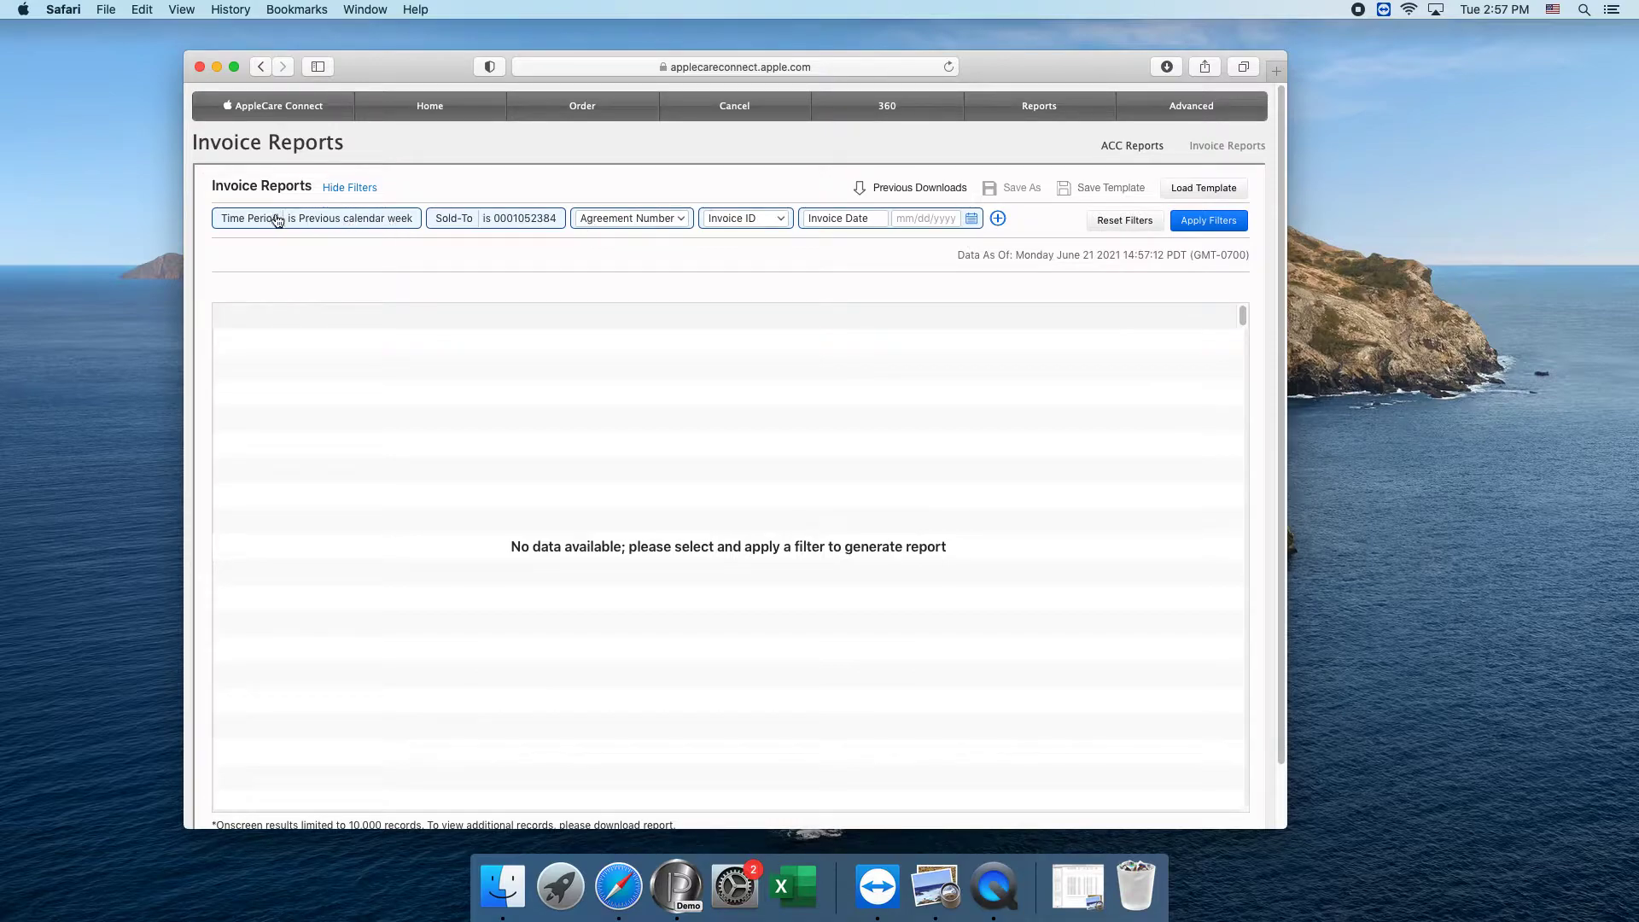
{"action": "left_click", "coordinate": [362, 220]}
{"action": "left_click", "coordinate": [330, 256]}
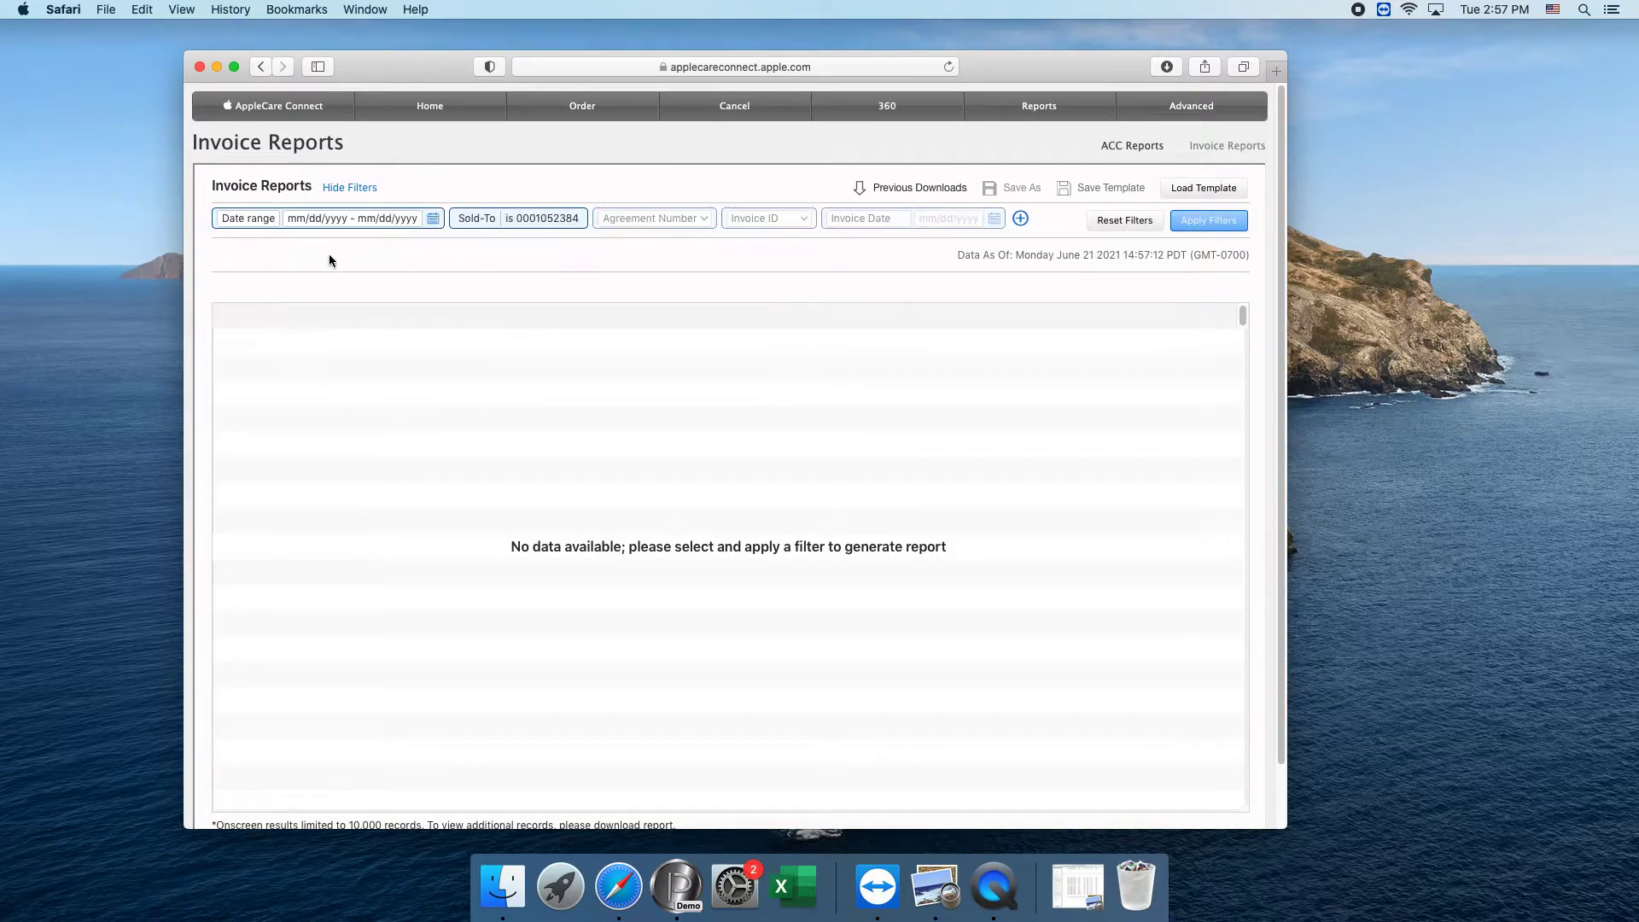
{"action": "left_click", "coordinate": [377, 223]}
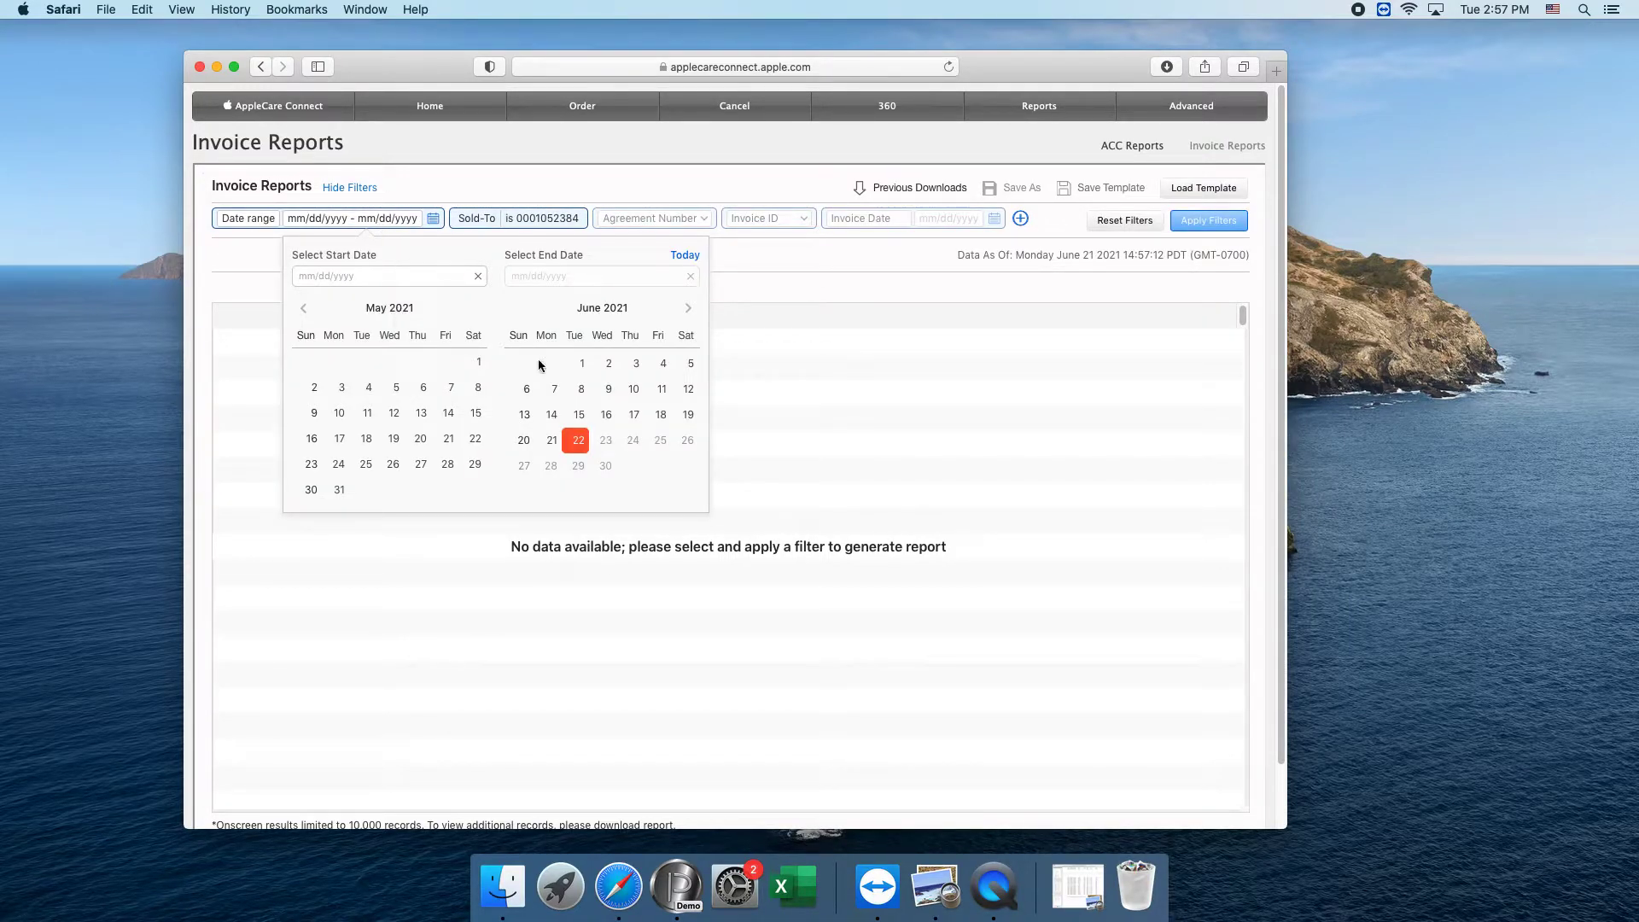
{"action": "left_click", "coordinate": [584, 366]}
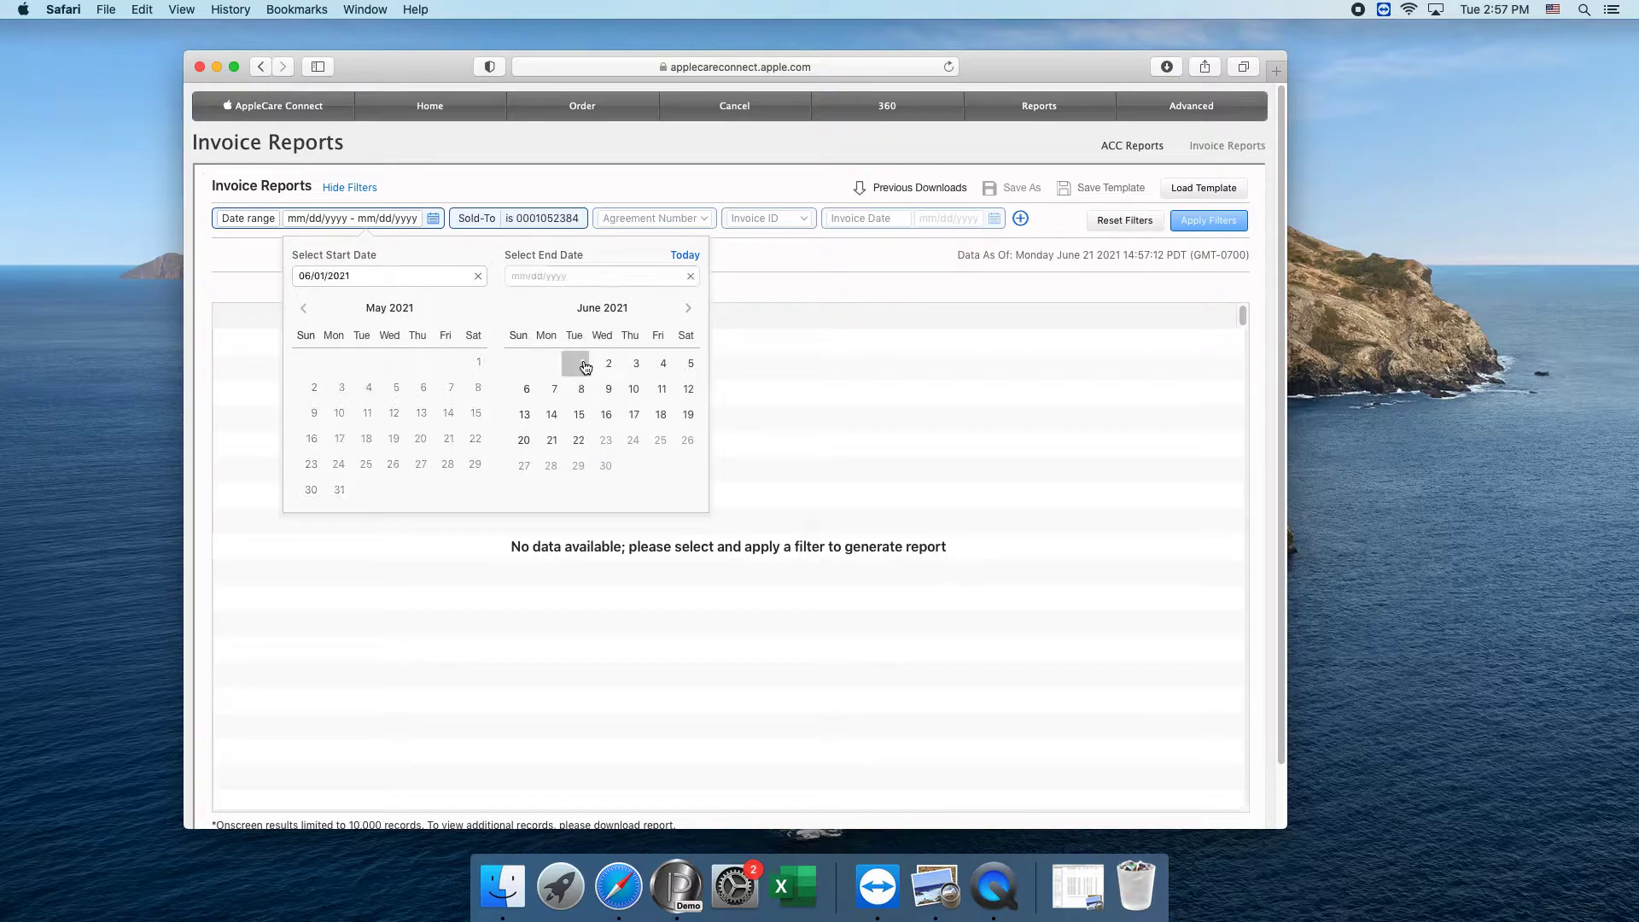
{"action": "left_click", "coordinate": [551, 440]}
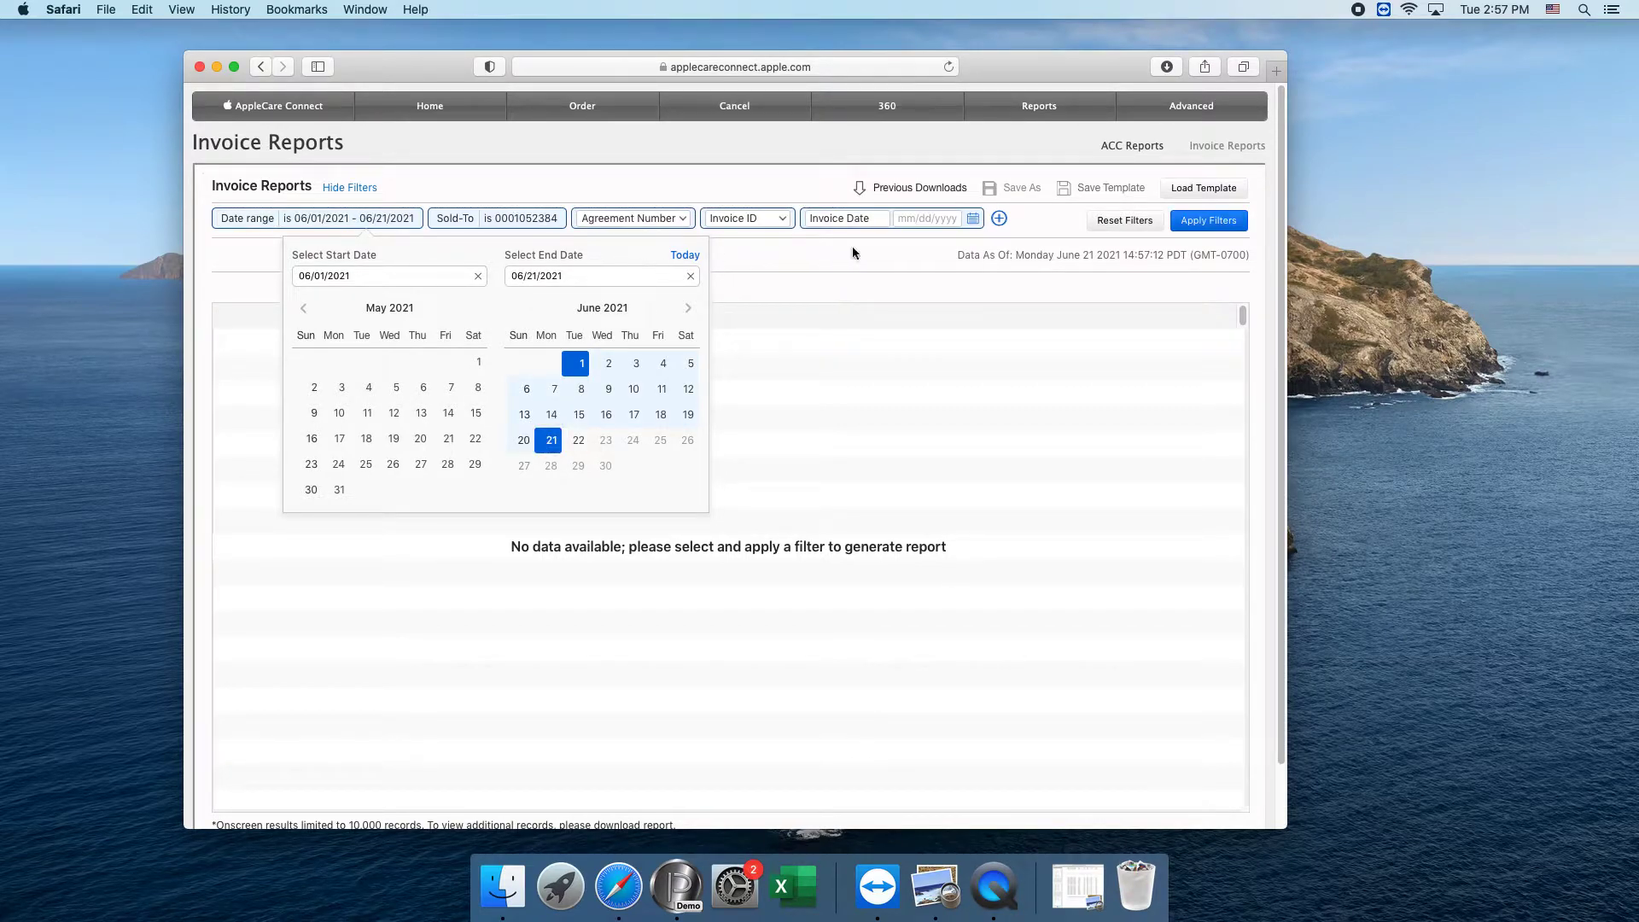
{"action": "left_click", "coordinate": [1233, 222]}
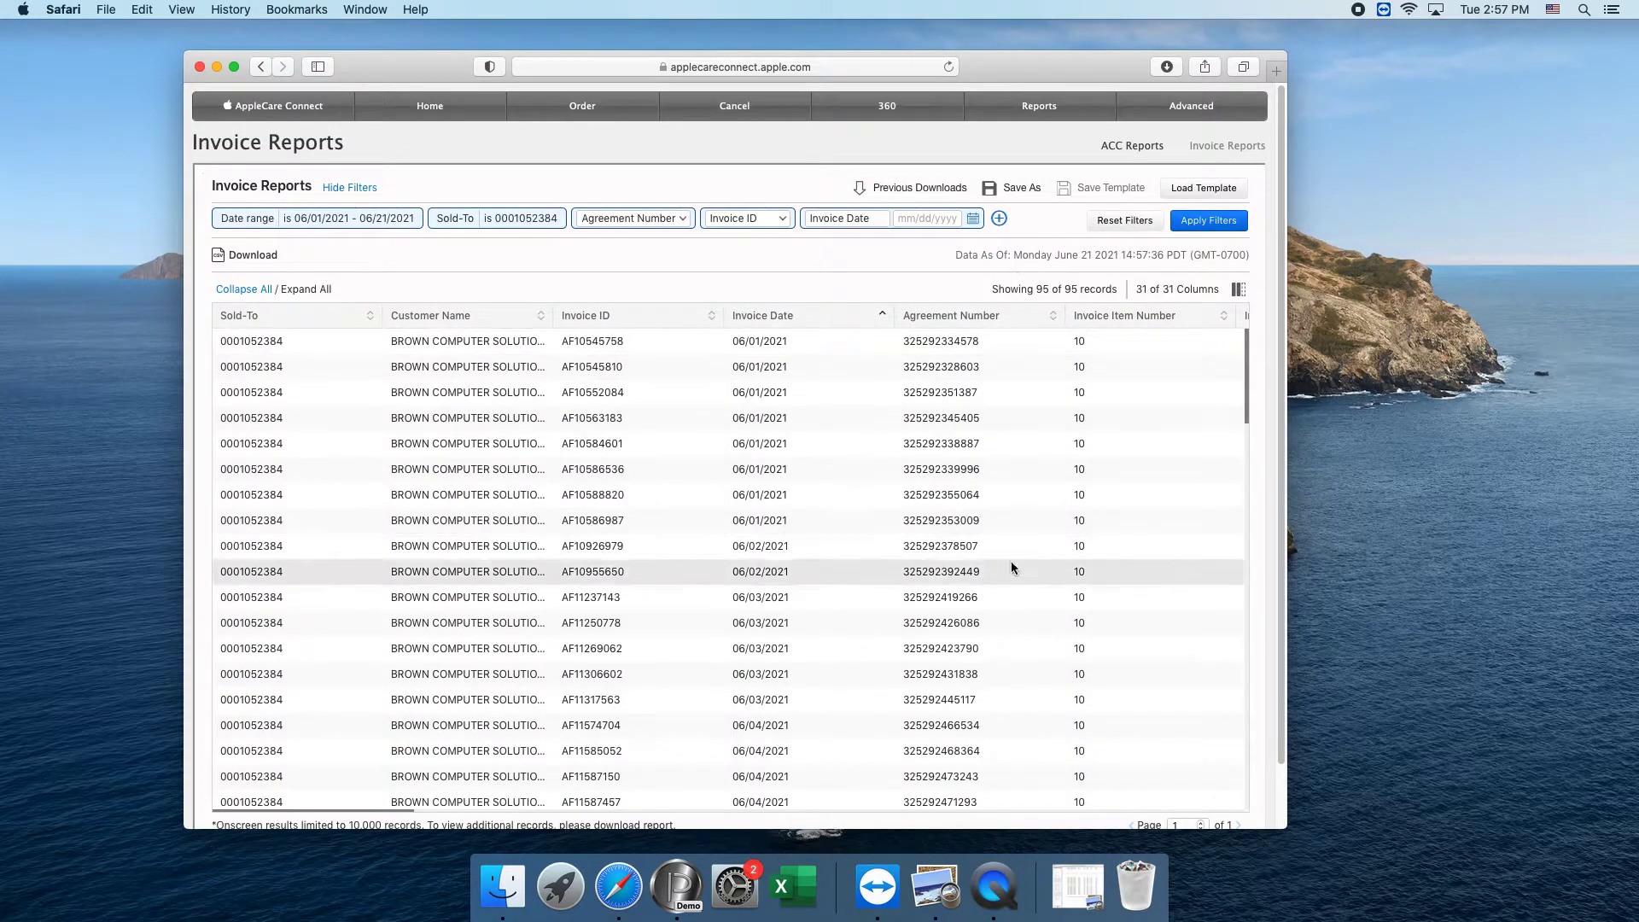
Download the filtered invoice report in CSV format and minimize the browser window.
{"action": "left_click", "coordinate": [254, 256]}
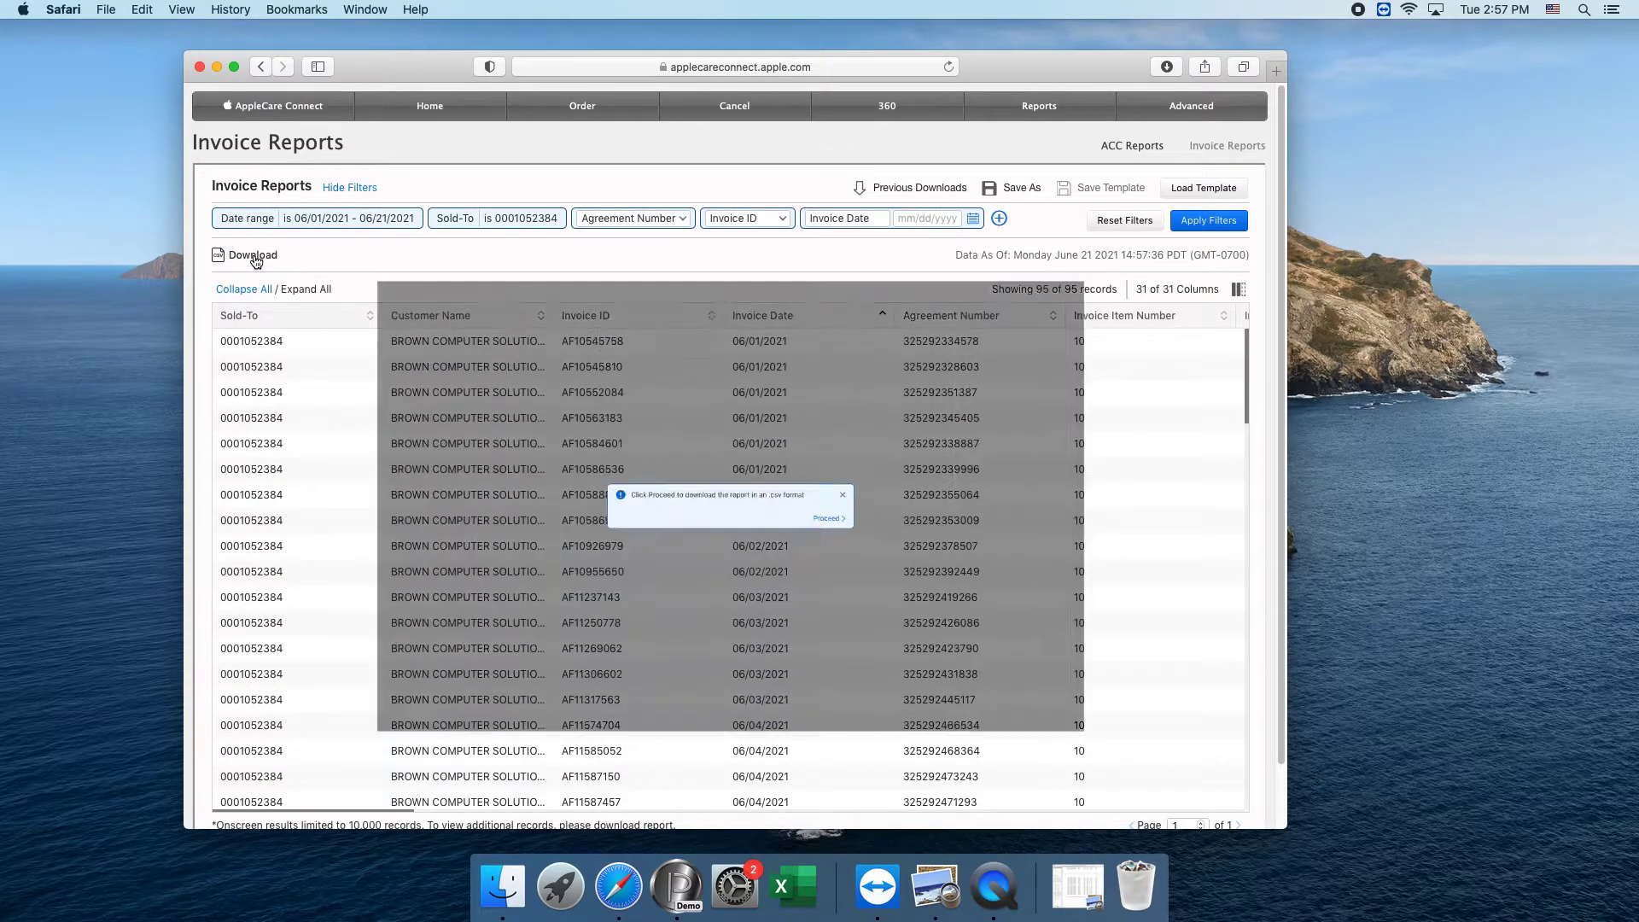
{"action": "left_click", "coordinate": [869, 525]}
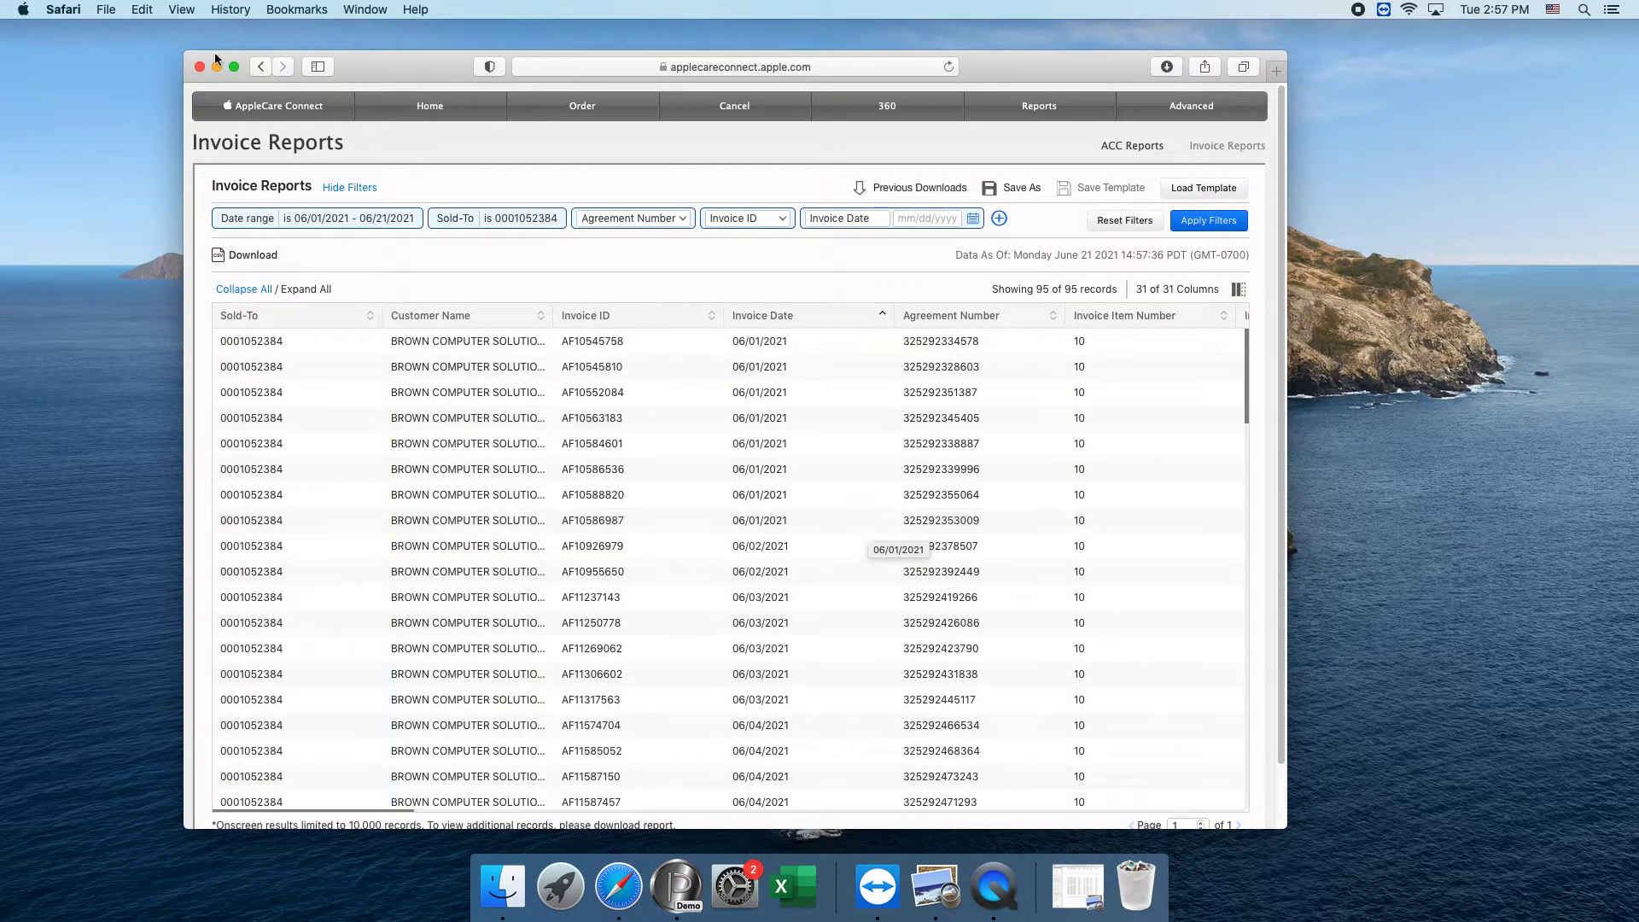
{"action": "key", "text": "super+m"}
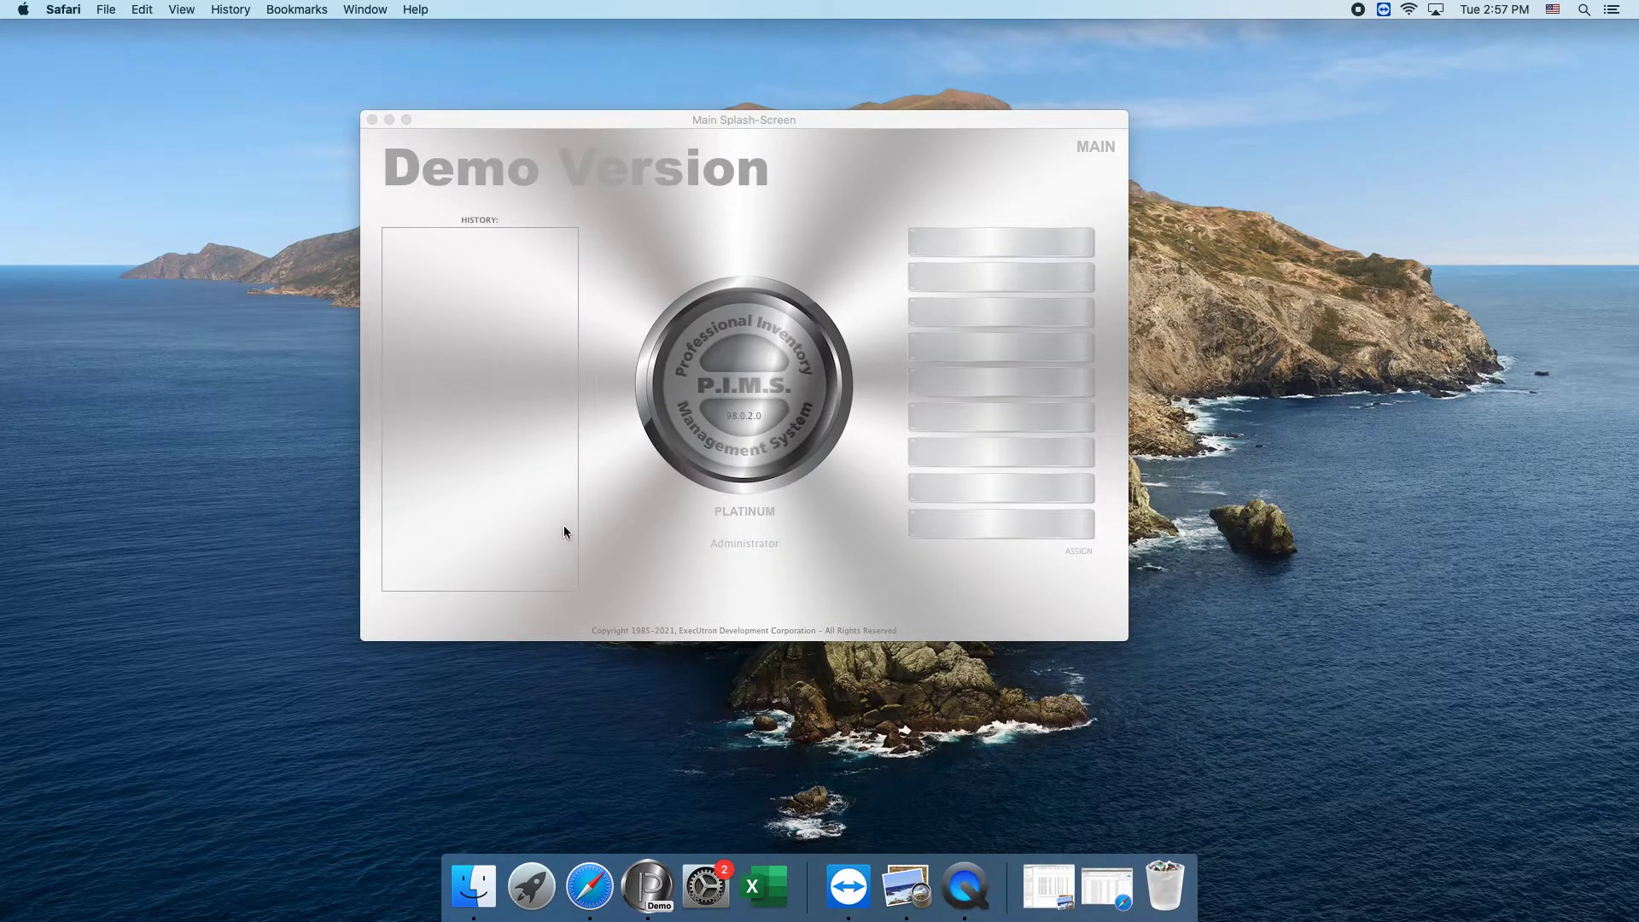
Switch to PIMS-Platinum Demo and open its Service & Repair Module.
{"action": "left_click", "coordinate": [658, 617]}
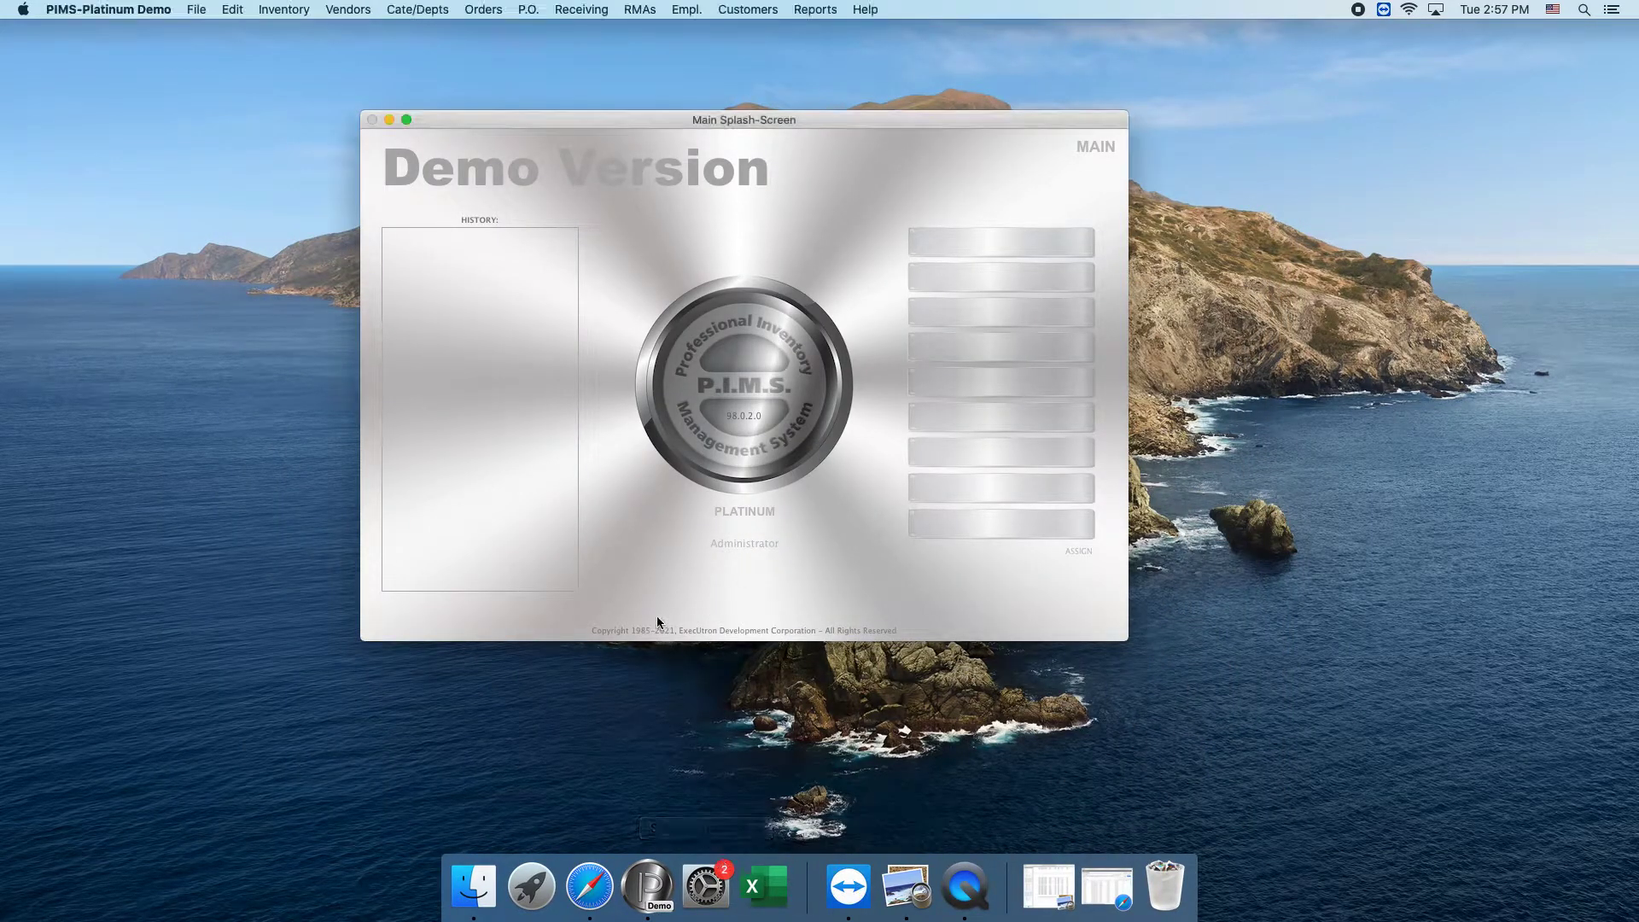
{"action": "left_click", "coordinate": [196, 10]}
{"action": "left_click", "coordinate": [197, 10]}
{"action": "left_click", "coordinate": [197, 10]}
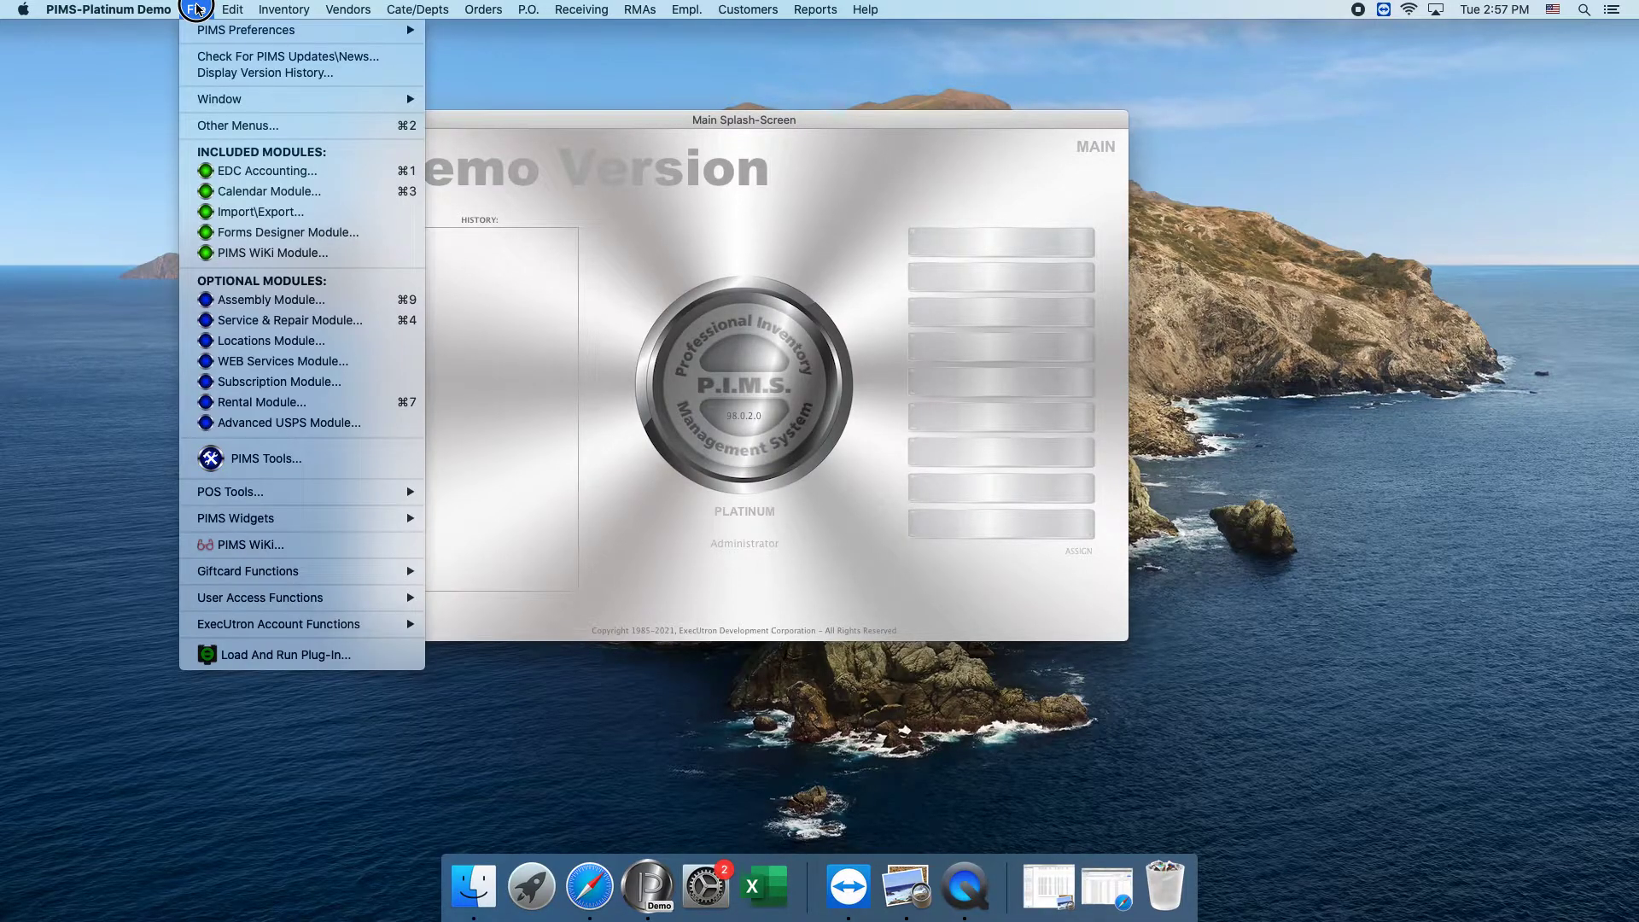
{"action": "left_click", "coordinate": [306, 320]}
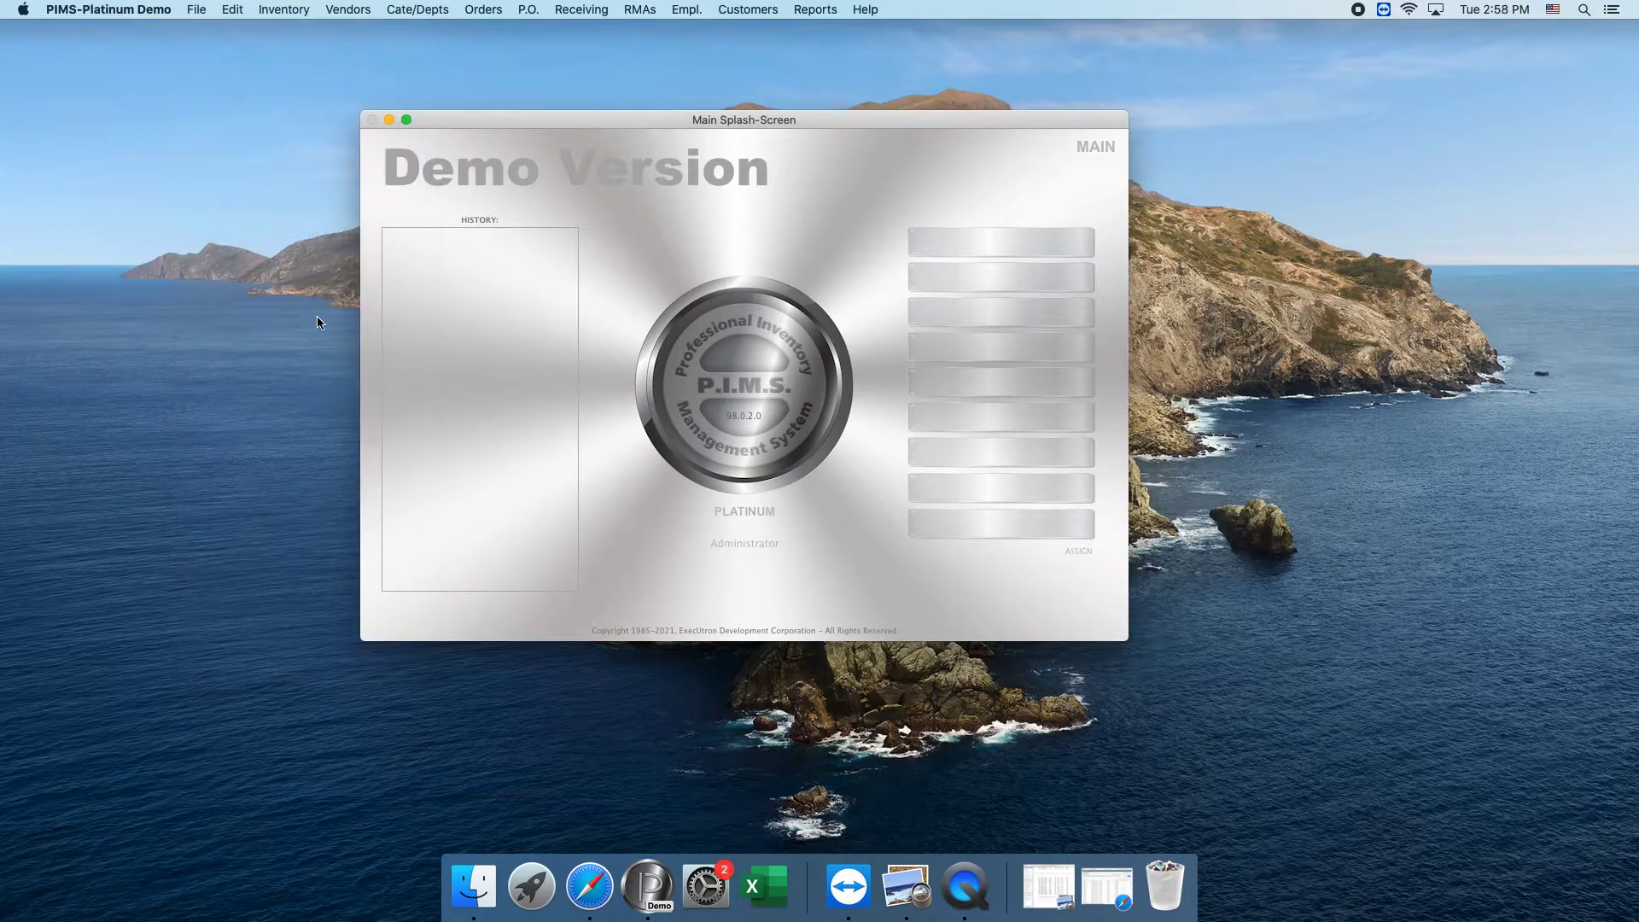
Run the AppleCare Invoice Reconciliation with the CSV file ending in -1490 from the Downloads folder.
{"action": "left_click", "coordinate": [323, 8]}
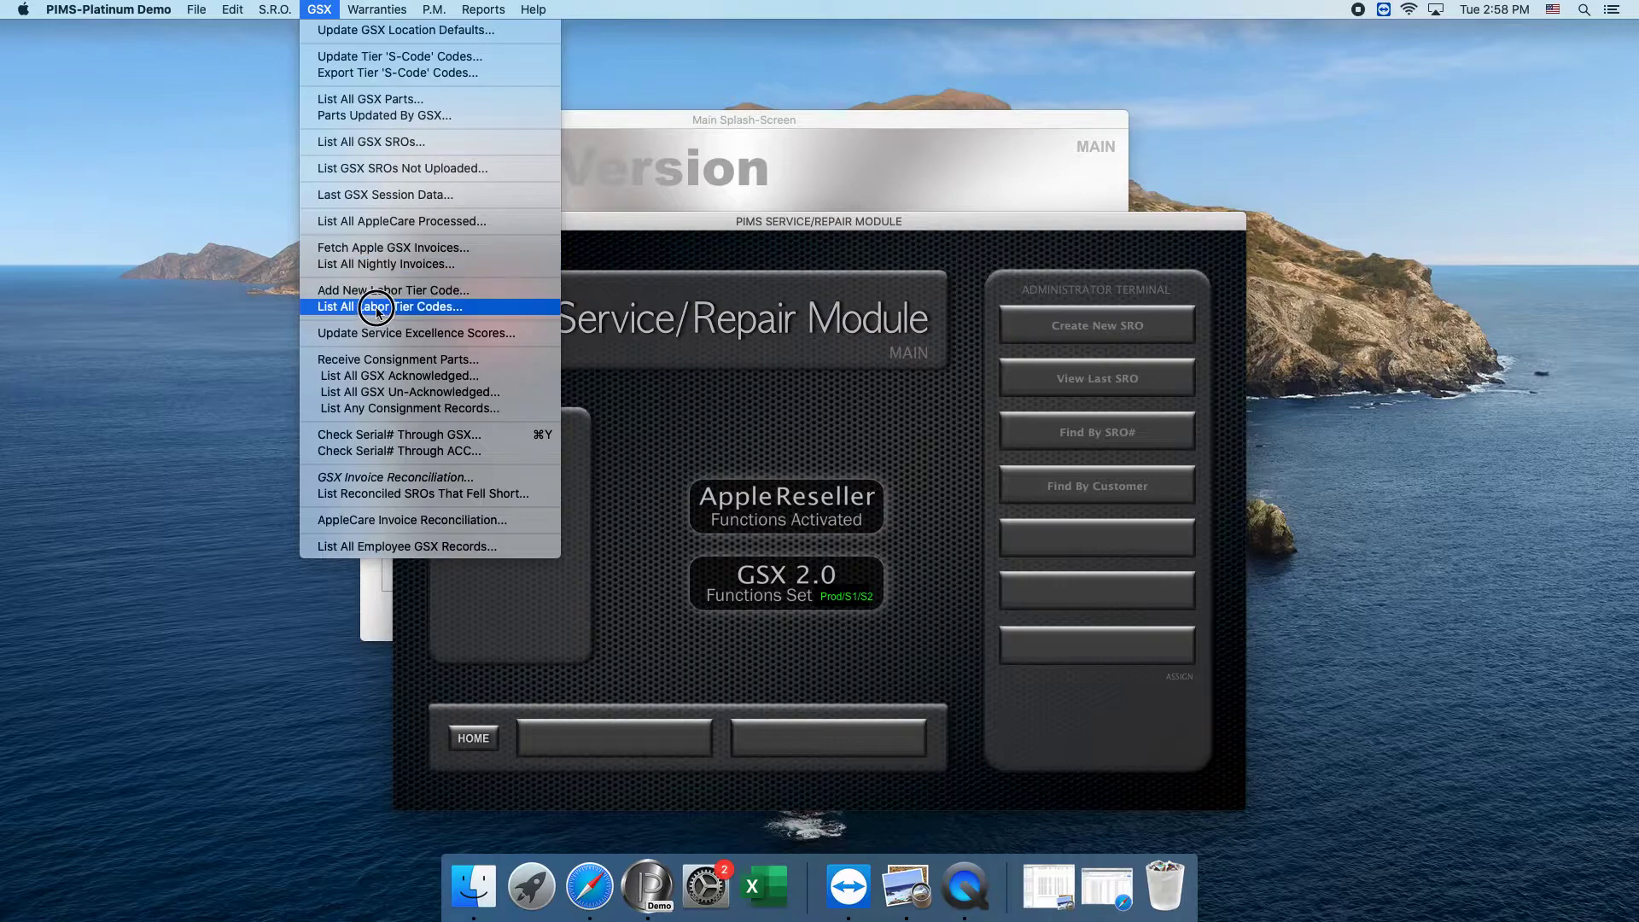
{"action": "left_click", "coordinate": [374, 522]}
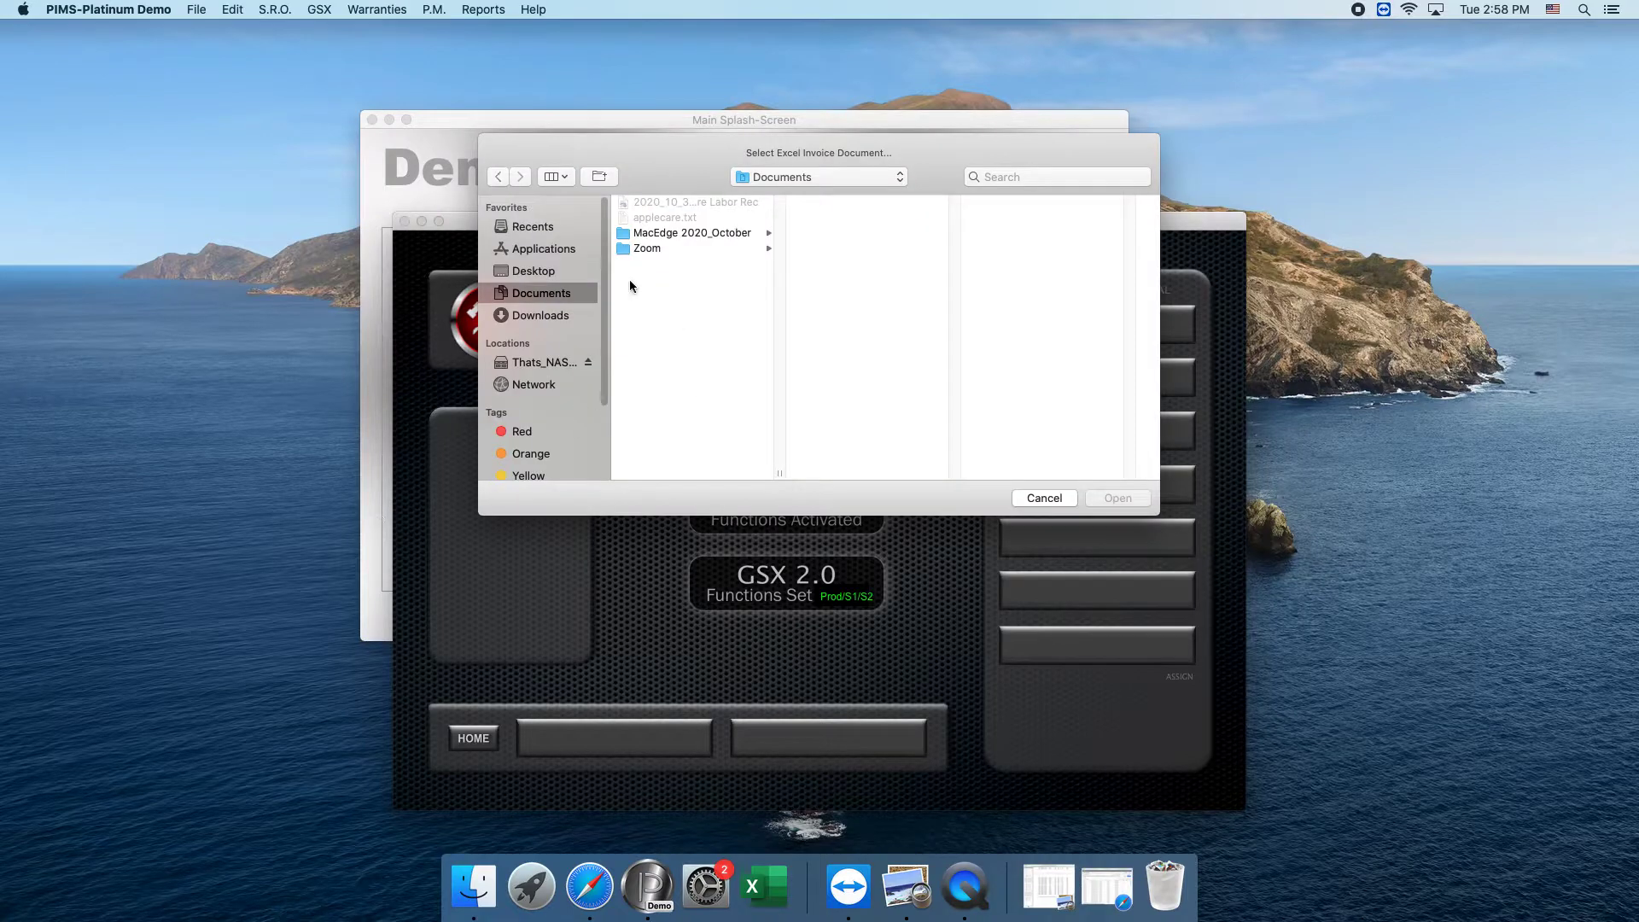
{"action": "left_click", "coordinate": [533, 318]}
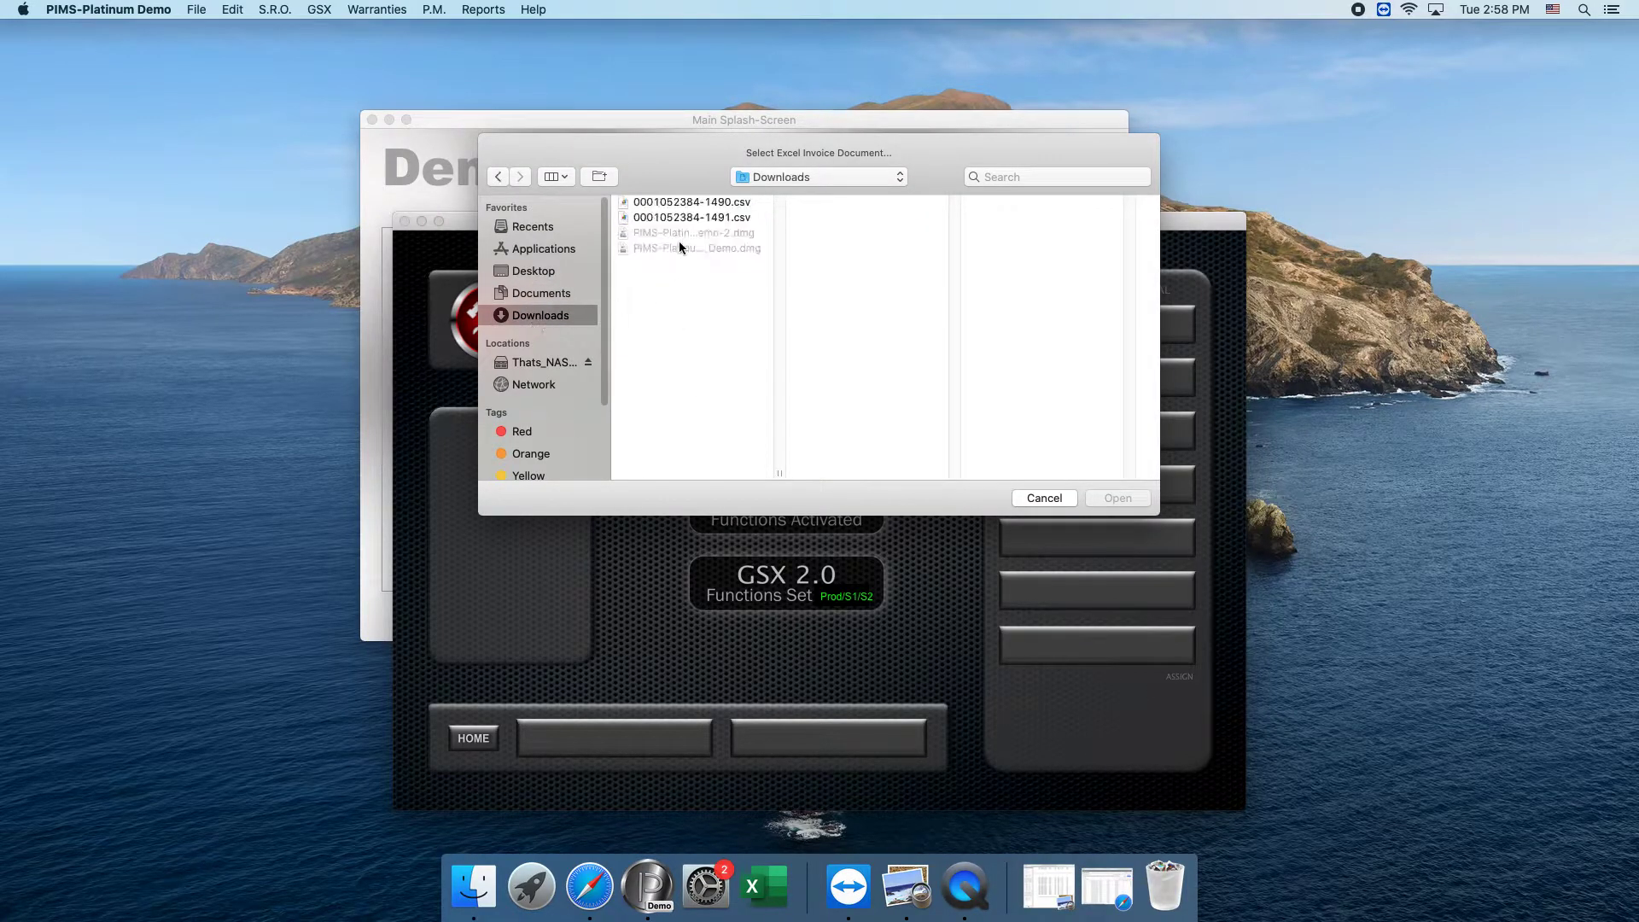
{"action": "left_click", "coordinate": [653, 202]}
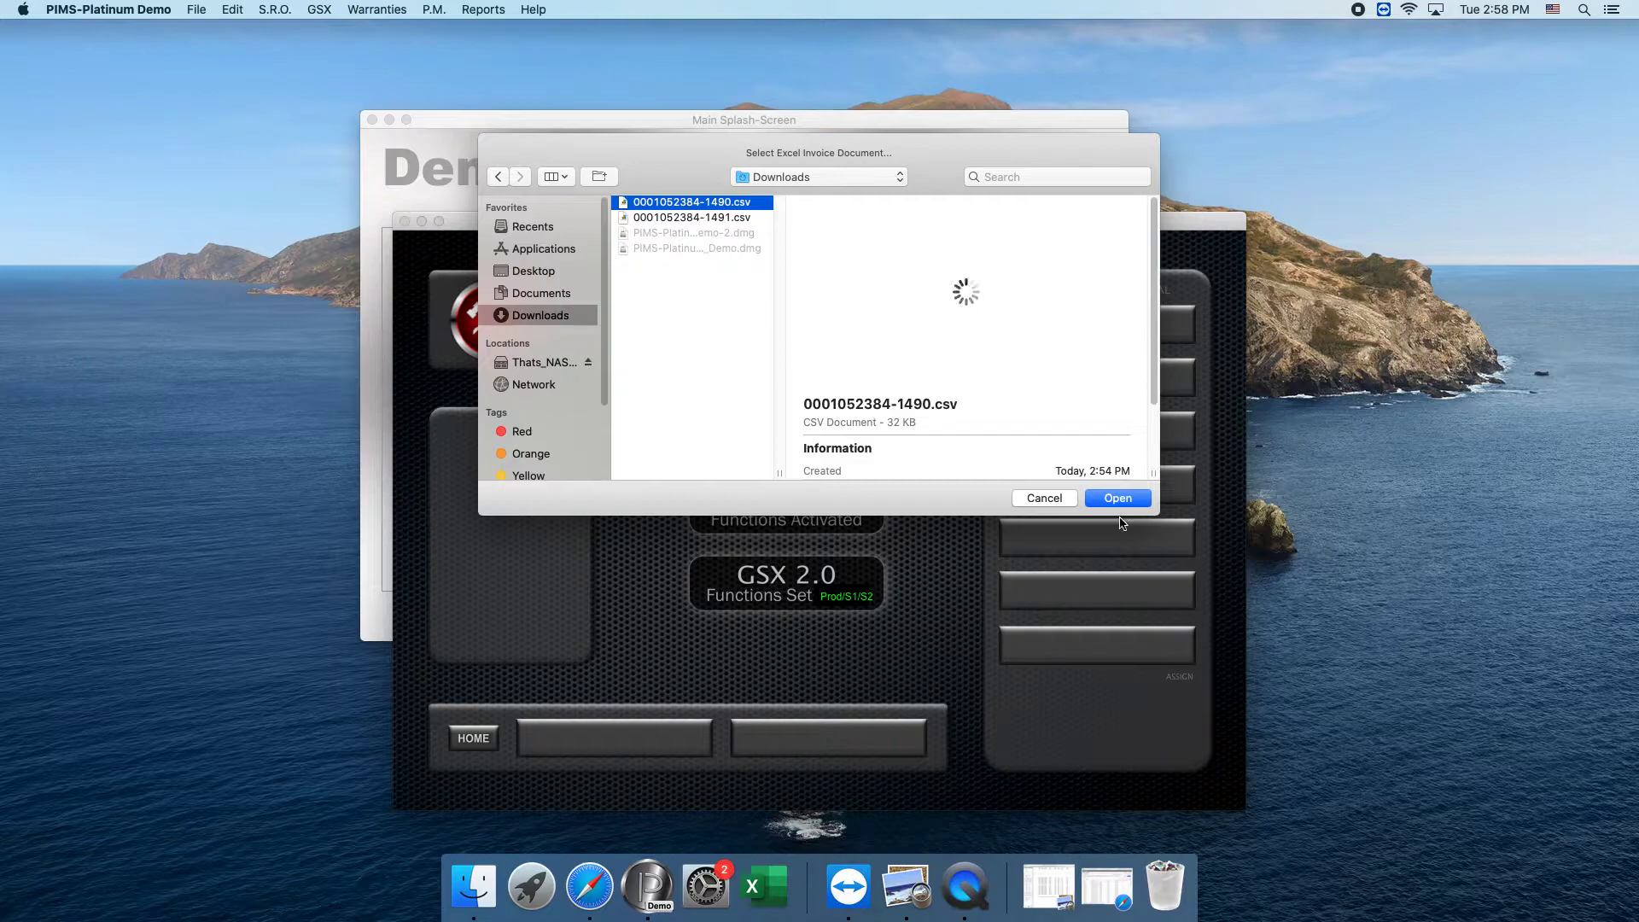
{"action": "left_click", "coordinate": [946, 304]}
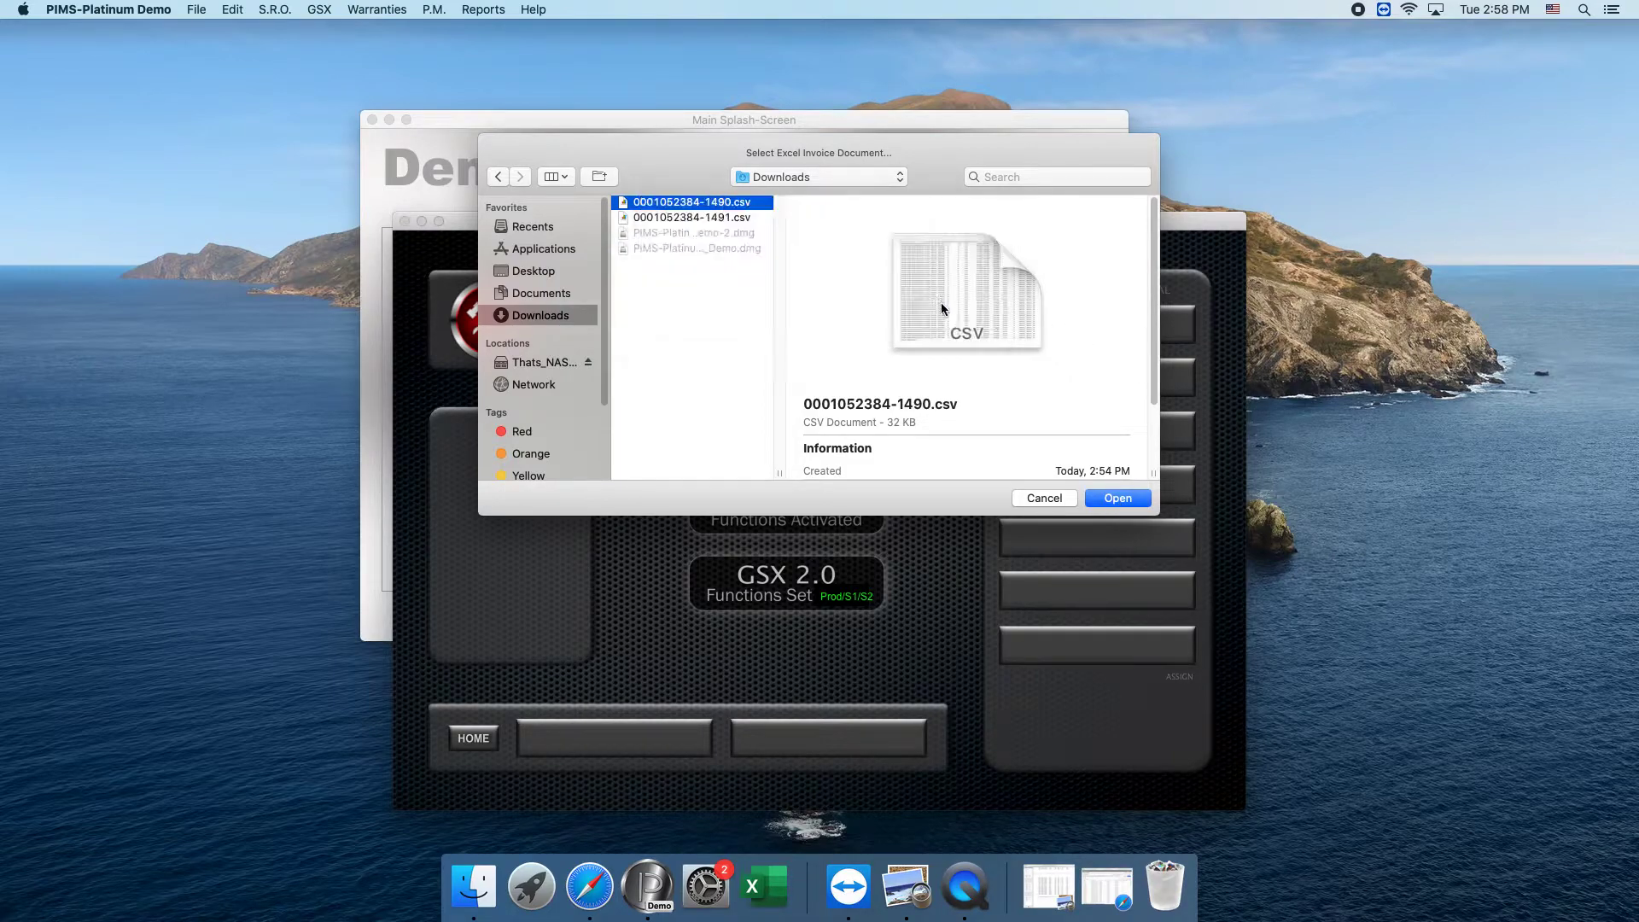
{"action": "left_click", "coordinate": [1114, 500]}
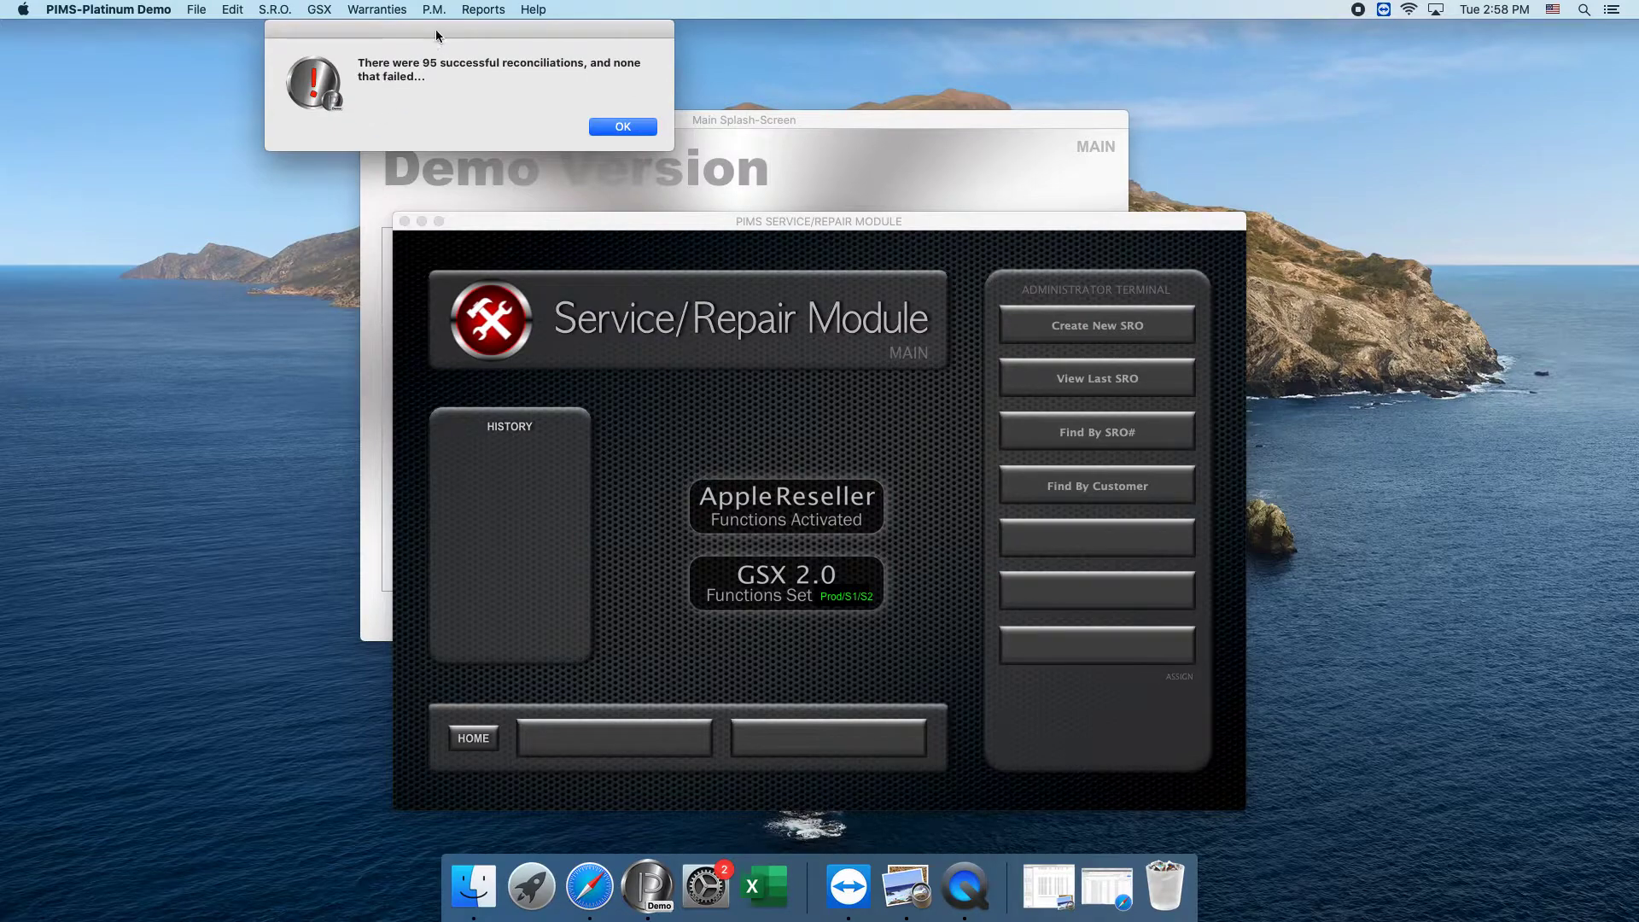
{"action": "left_click", "coordinate": [622, 125]}
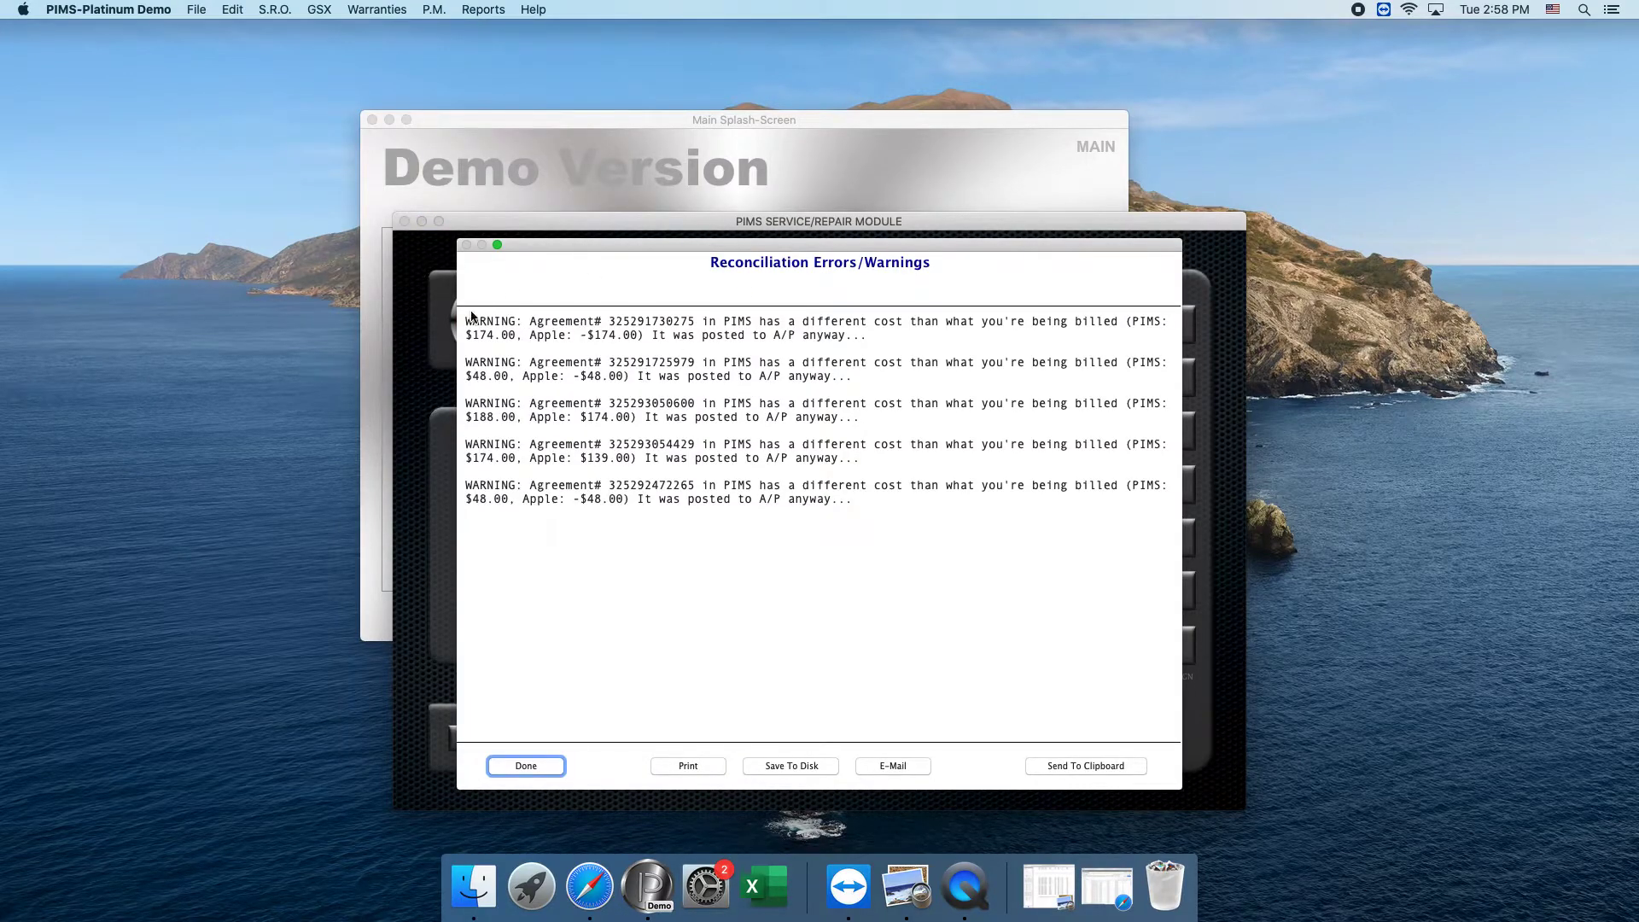
Review the cost differences between PIMS and Apple in the reconciliation warnings and close the report.
{"action": "left_click_drag", "start_coordinate": [467, 323], "coordinate": [918, 560]}
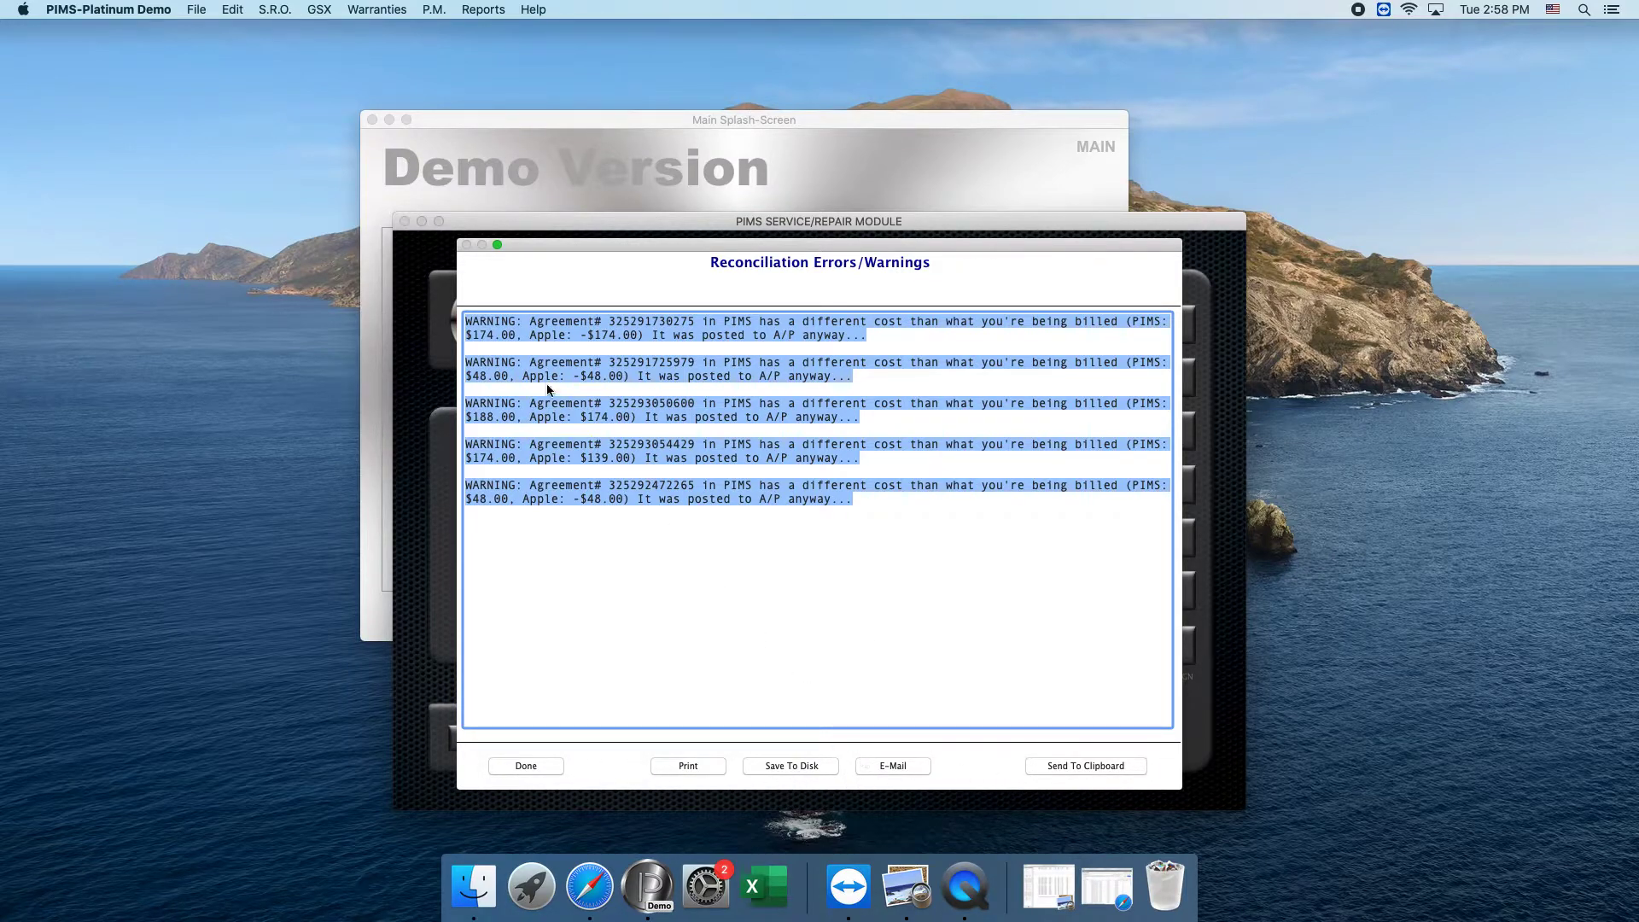
{"action": "left_click", "coordinate": [660, 531]}
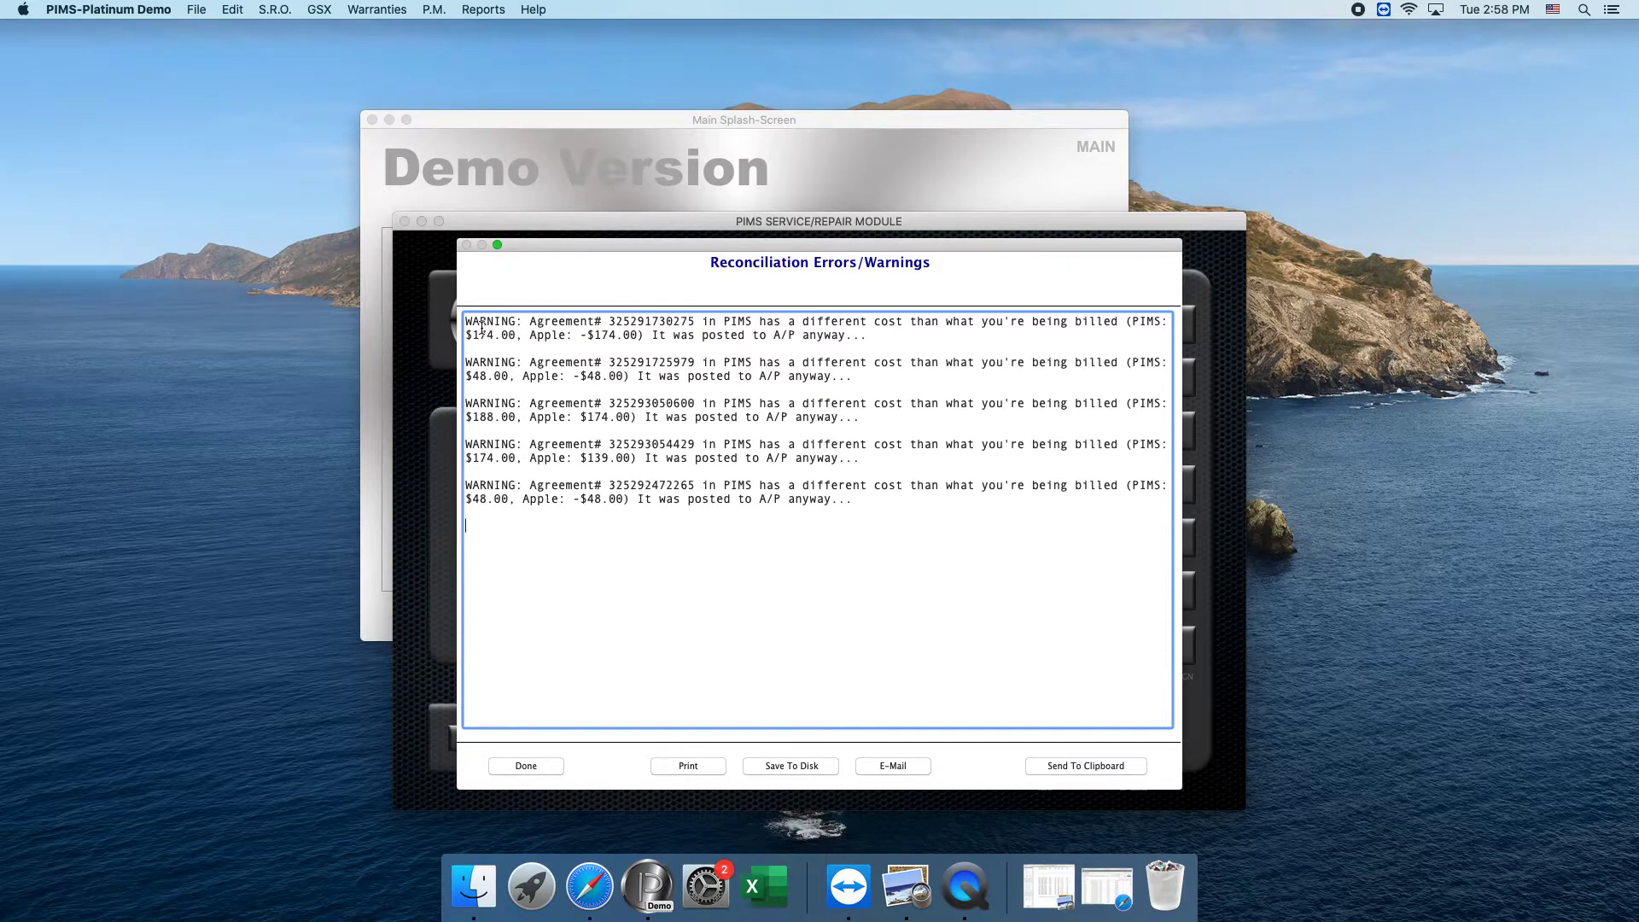
{"action": "left_click_drag", "start_coordinate": [478, 335], "coordinate": [640, 334]}
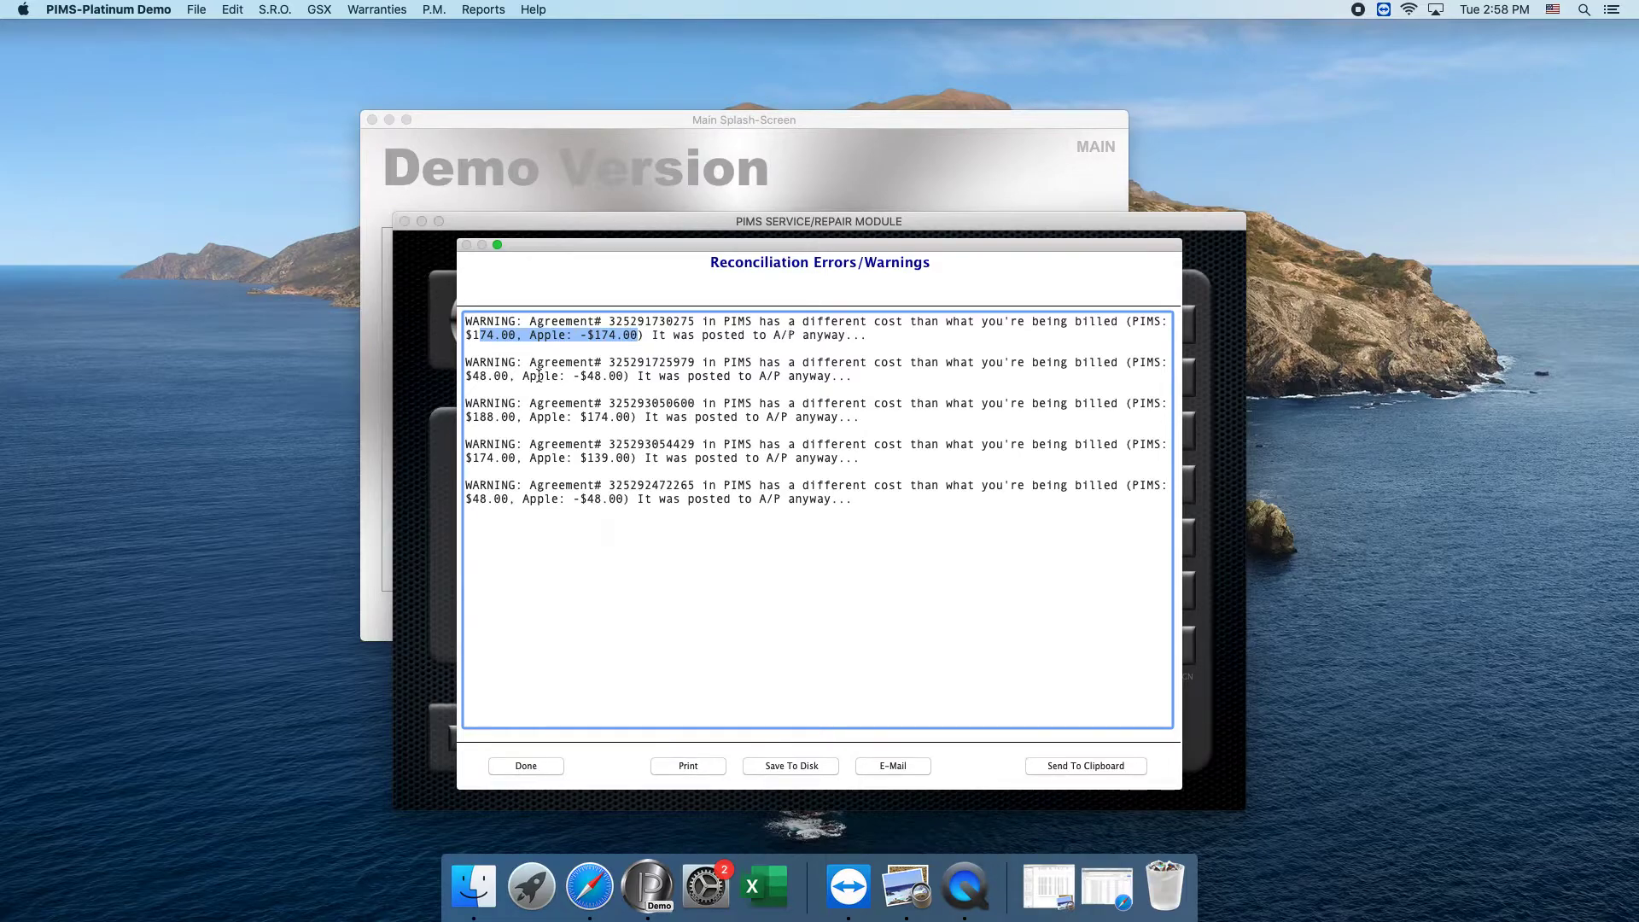
{"action": "left_click_drag", "start_coordinate": [466, 376], "coordinate": [630, 379]}
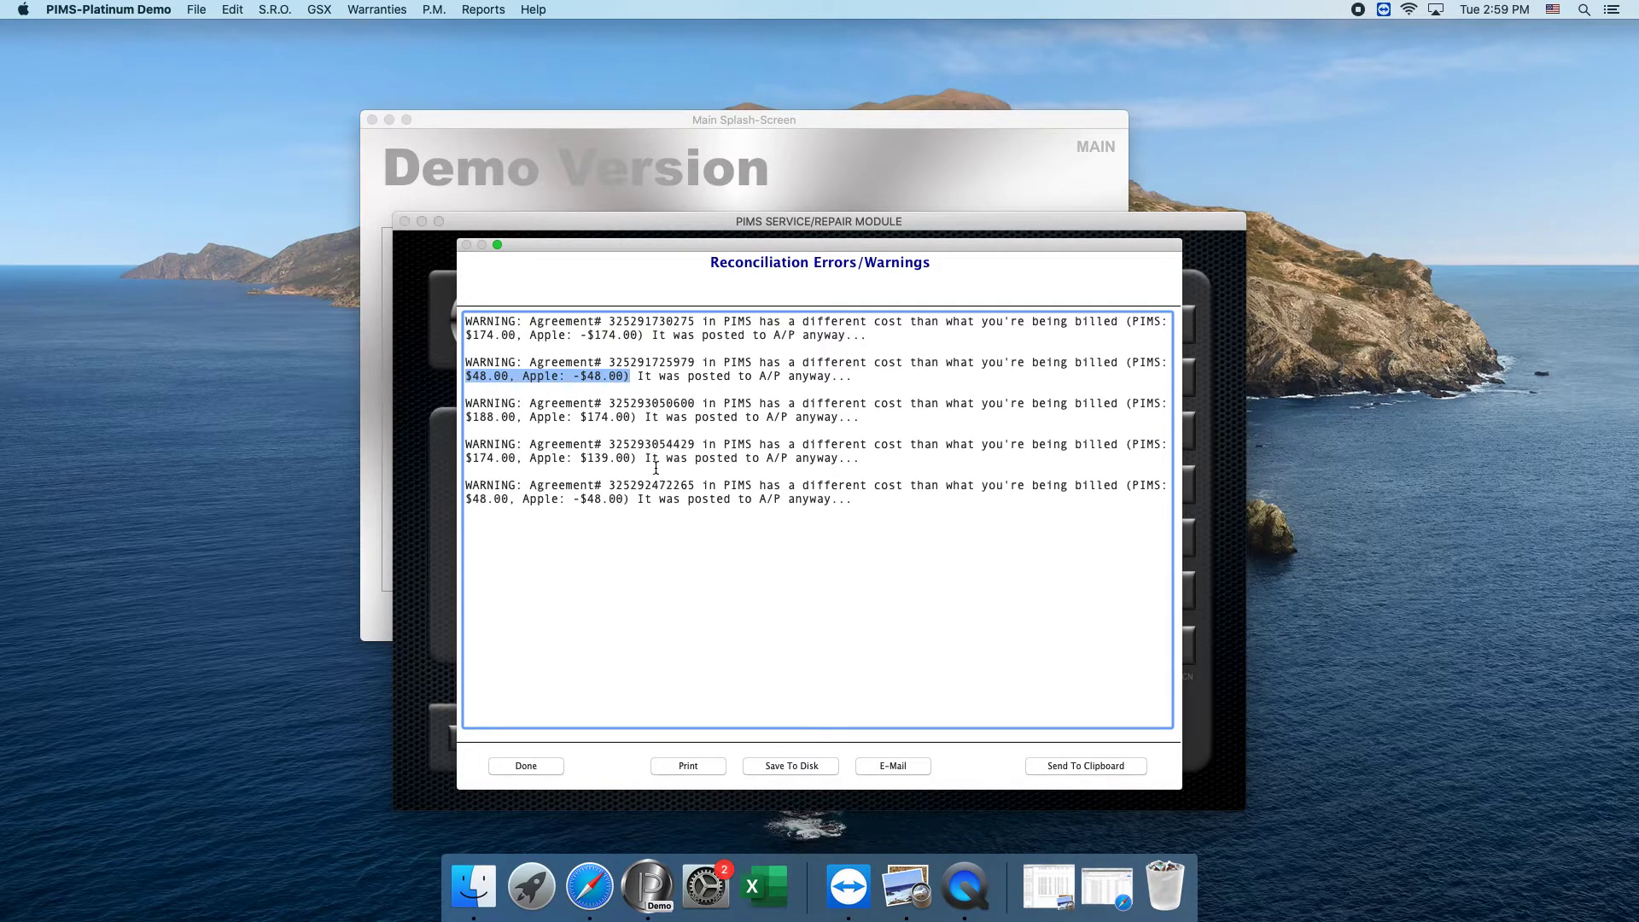
{"action": "left_click", "coordinate": [543, 765]}
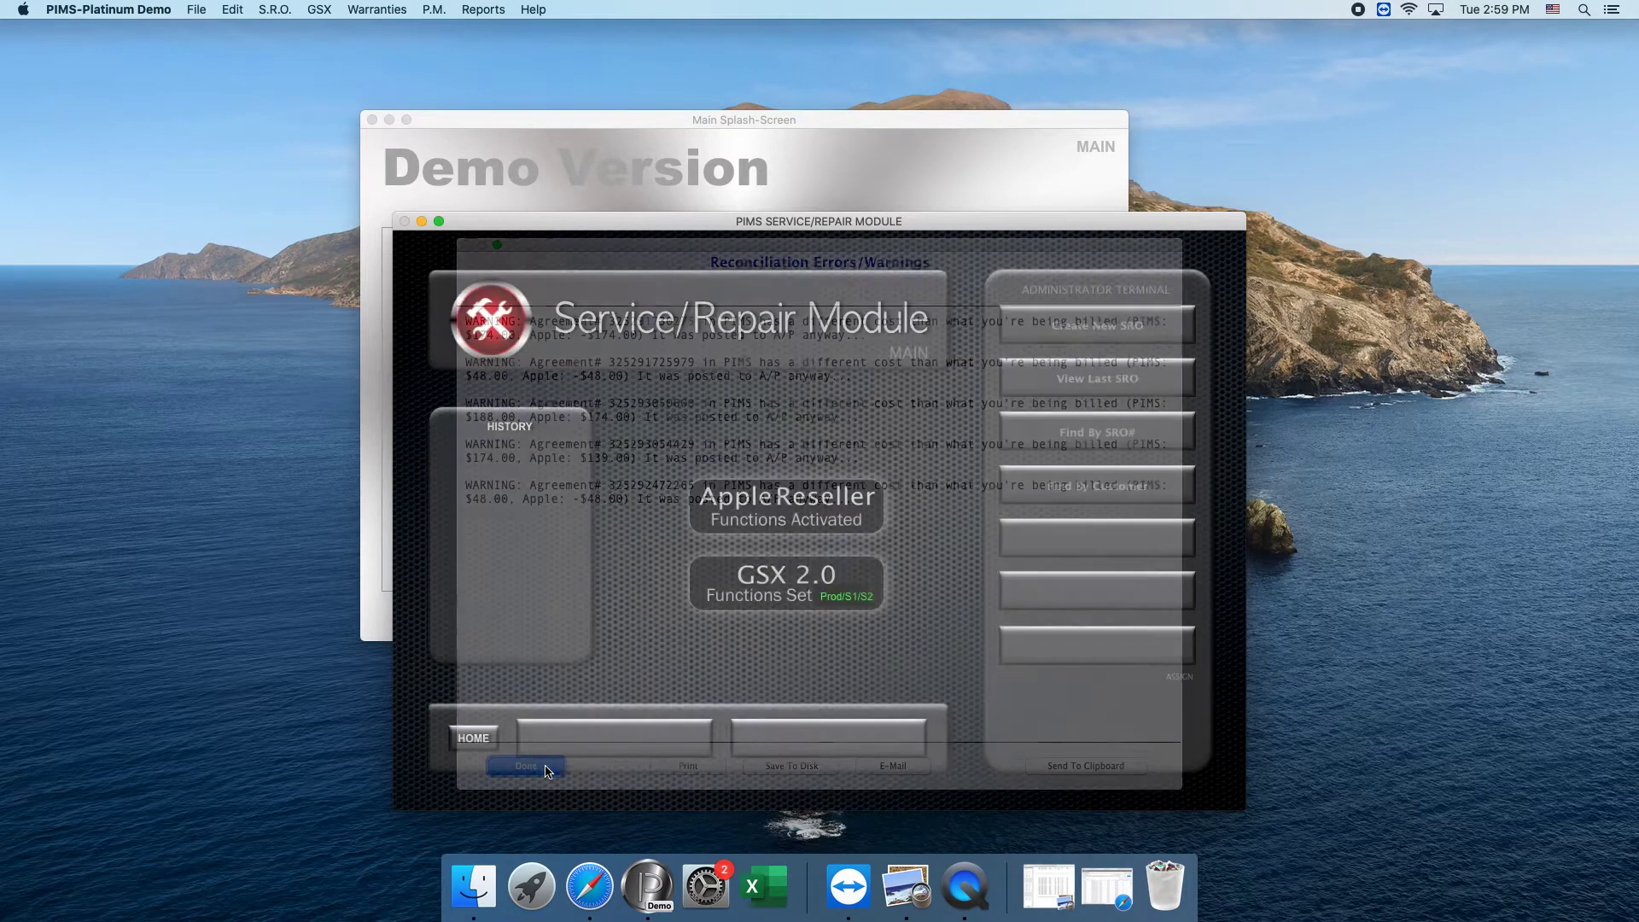
Return to the main PIMS screen and open the EDC Accounting module.
{"action": "left_click", "coordinate": [474, 738]}
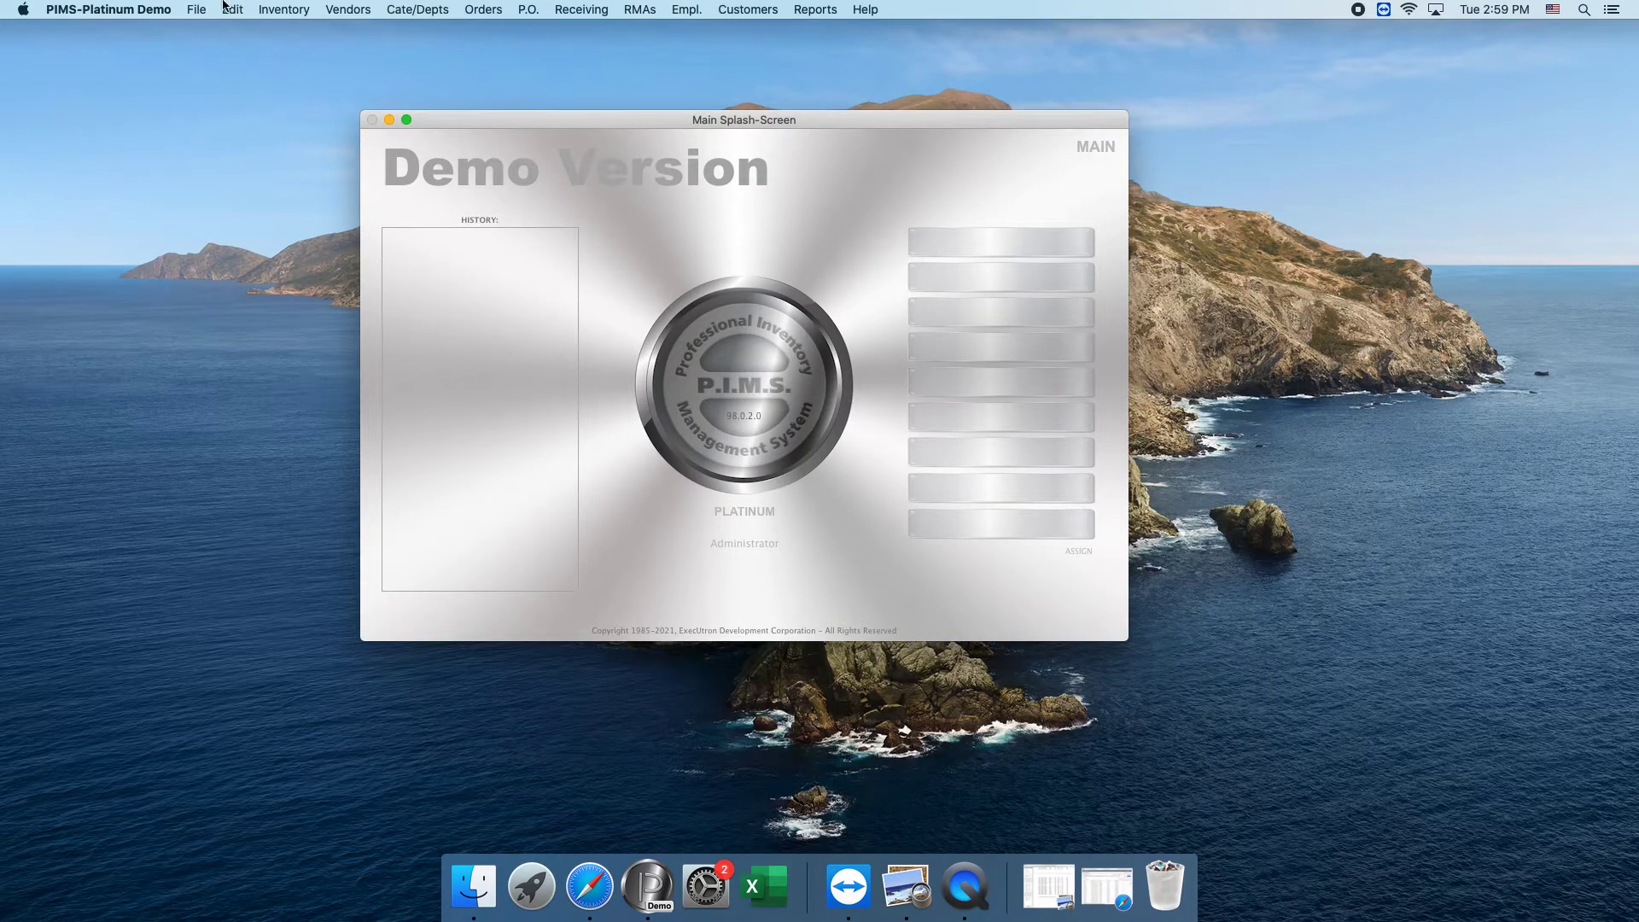
{"action": "left_click", "coordinate": [196, 10]}
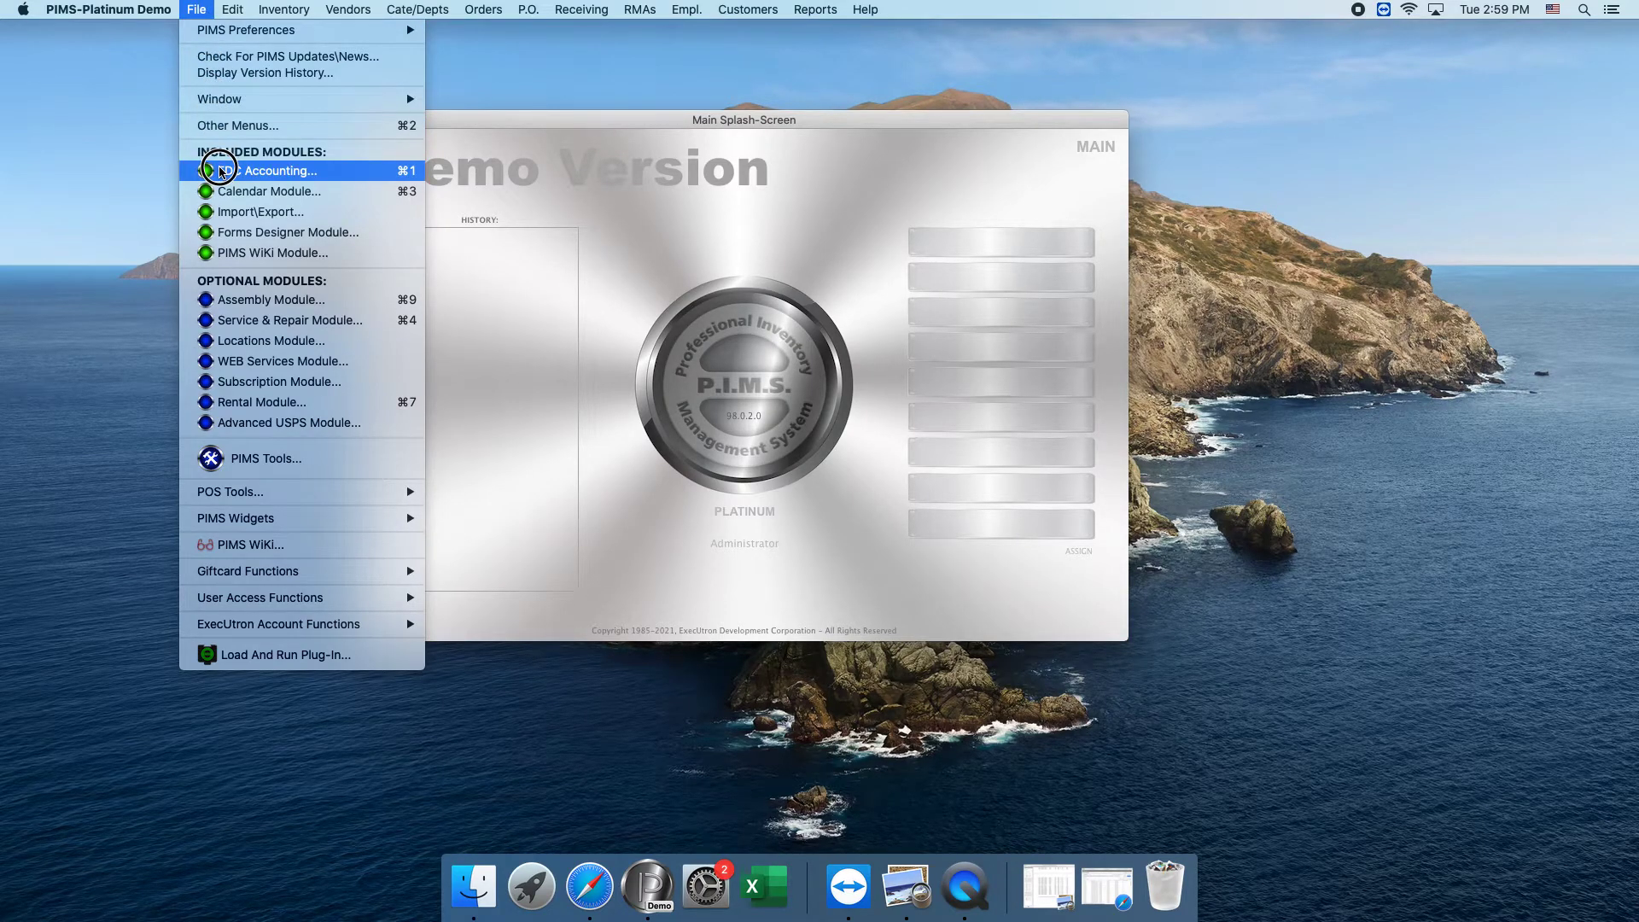
{"action": "left_click", "coordinate": [219, 171]}
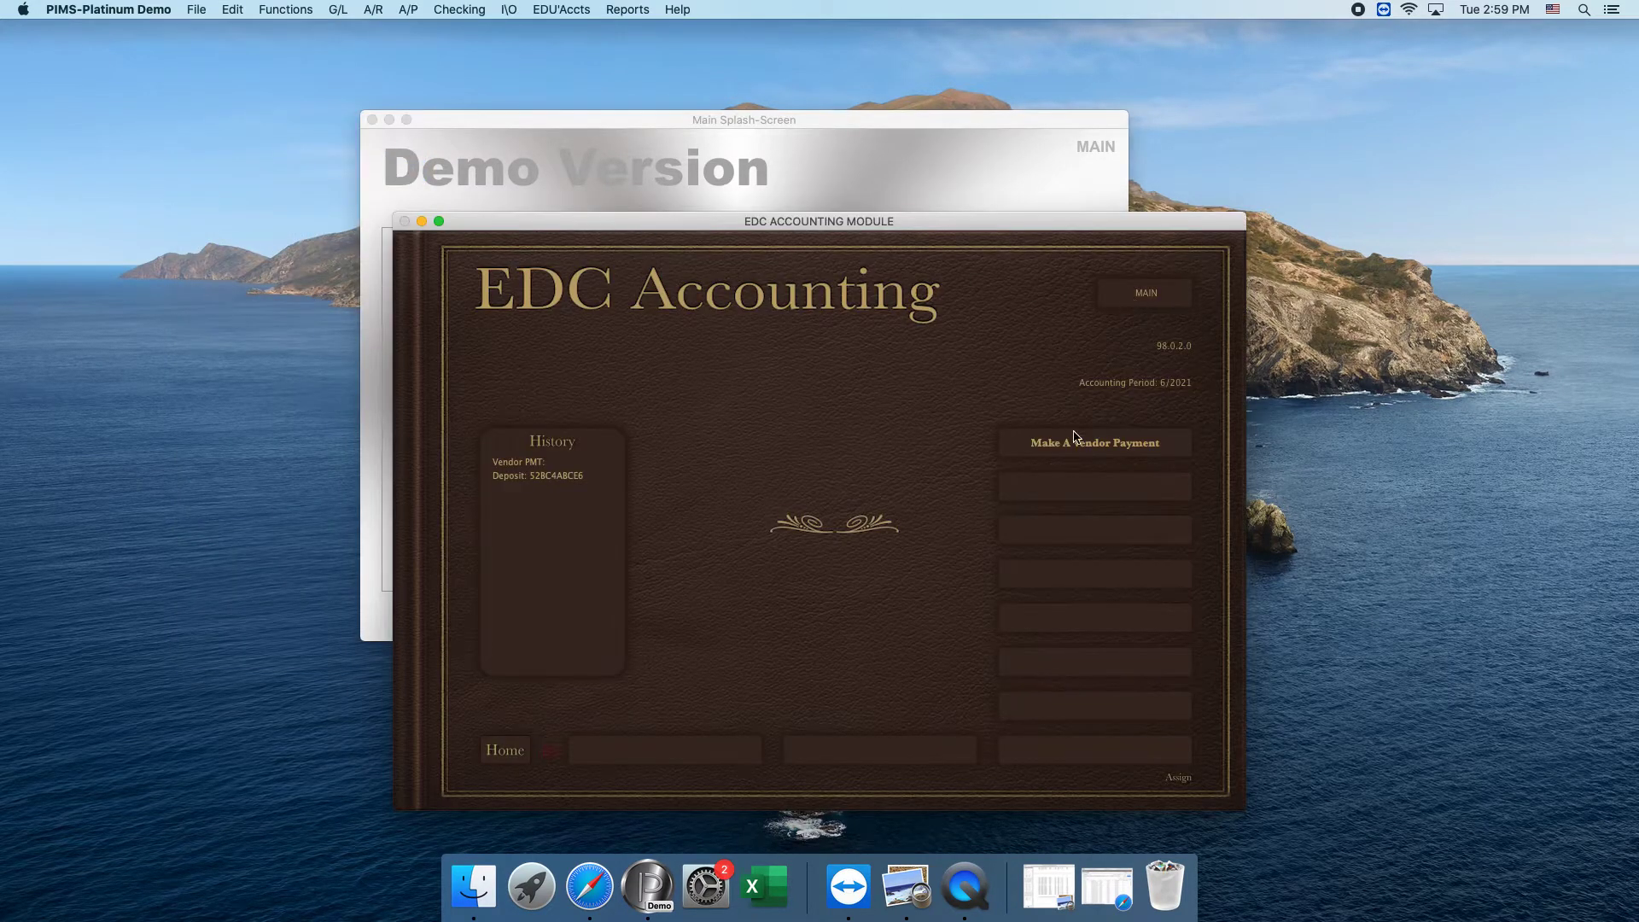
Start a vendor payment and set the payee to Apple, Inc (Acc).
{"action": "left_click", "coordinate": [1075, 438]}
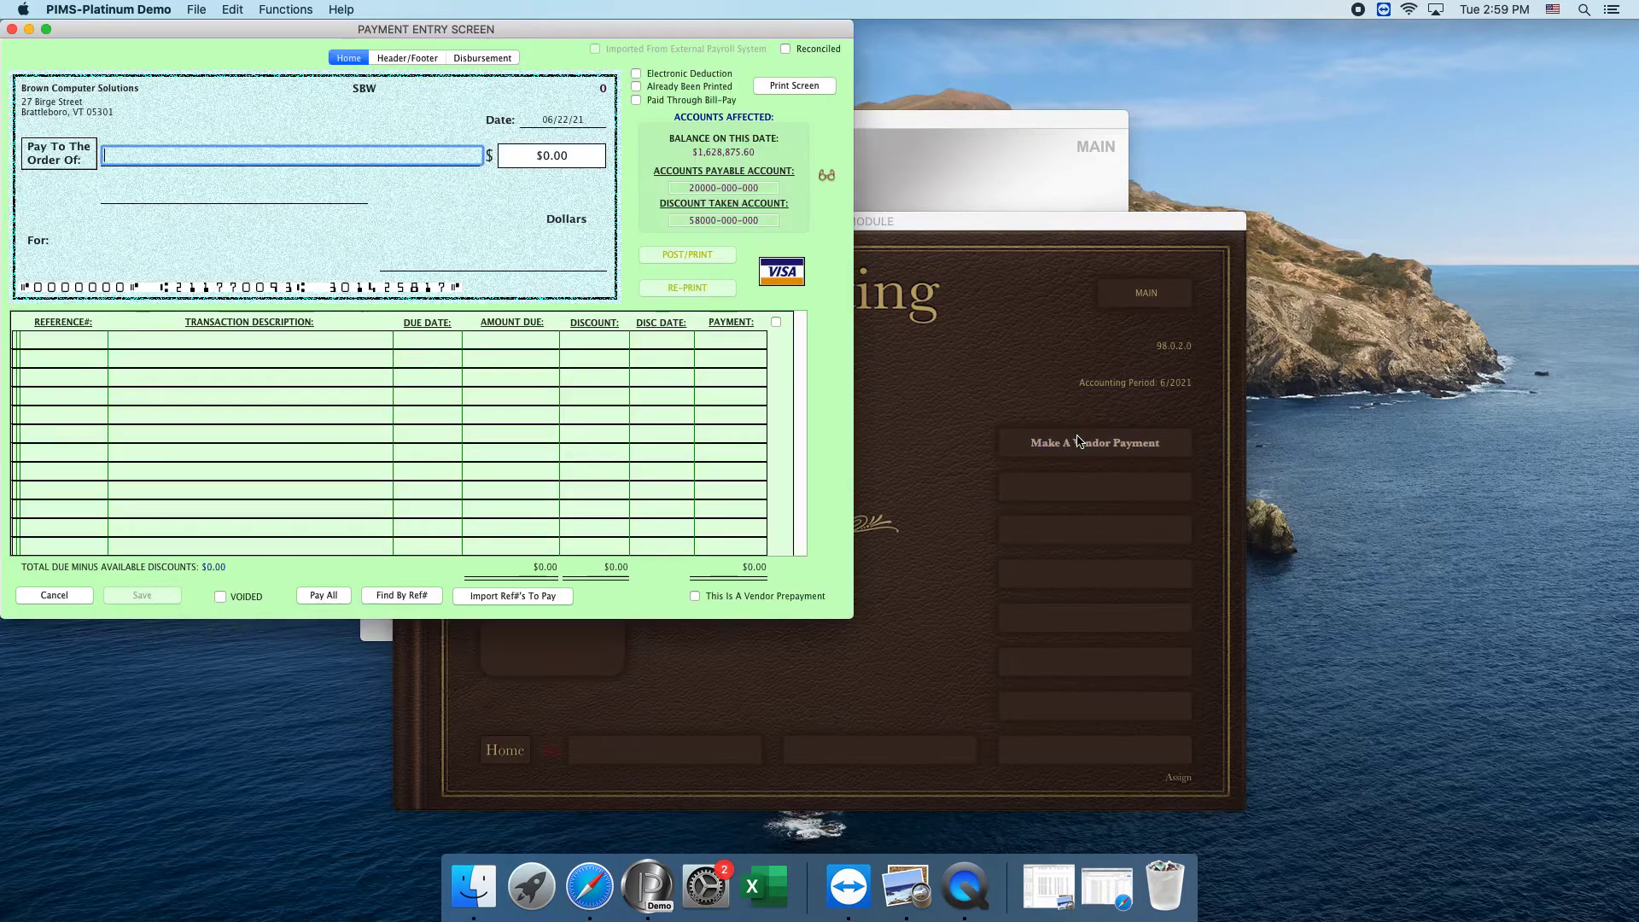
{"action": "type", "text": "Apple"}
{"action": "key", "text": "Return"}
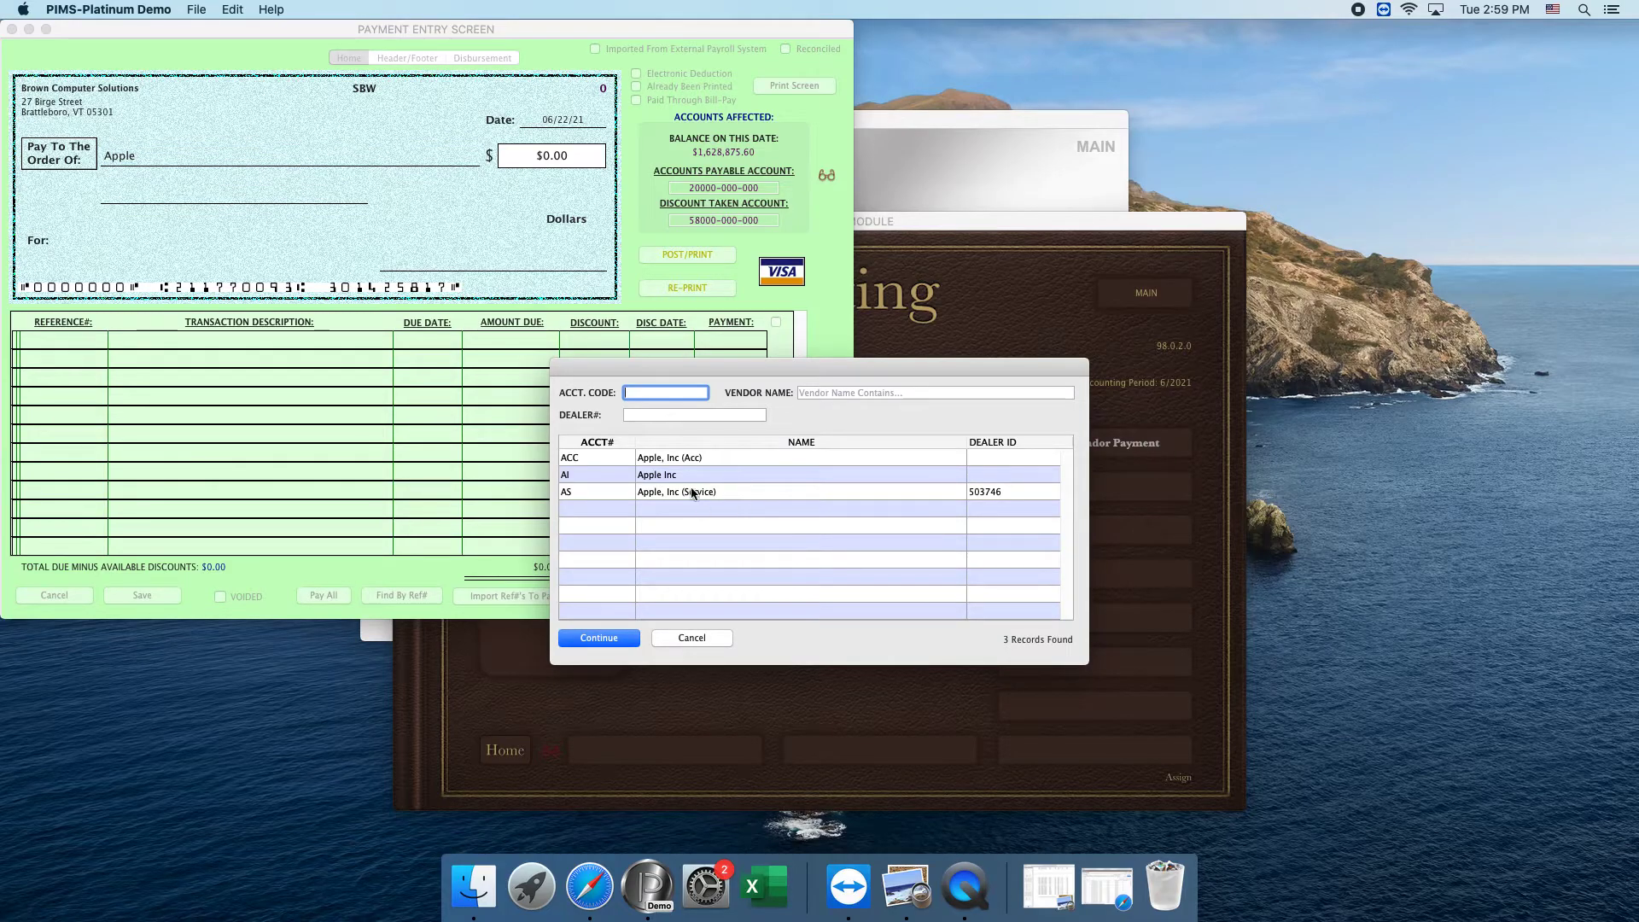
{"action": "double_click", "coordinate": [679, 458]}
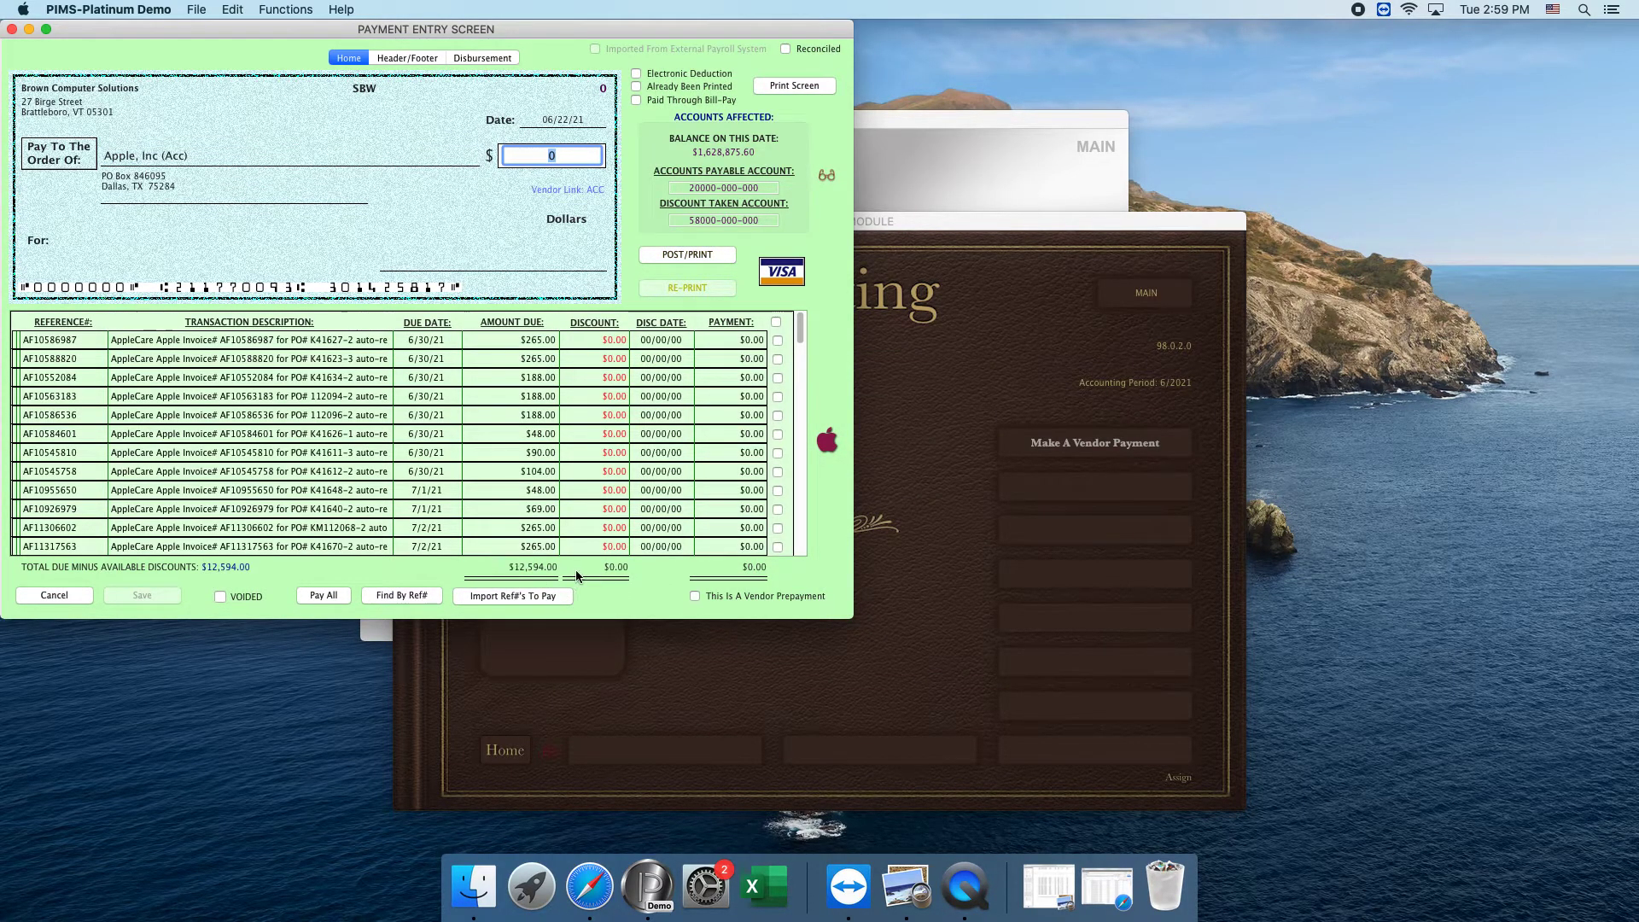
Check the total on Apple's statement of account against the amount due in the vendor payment.
{"action": "left_click", "coordinate": [1061, 887]}
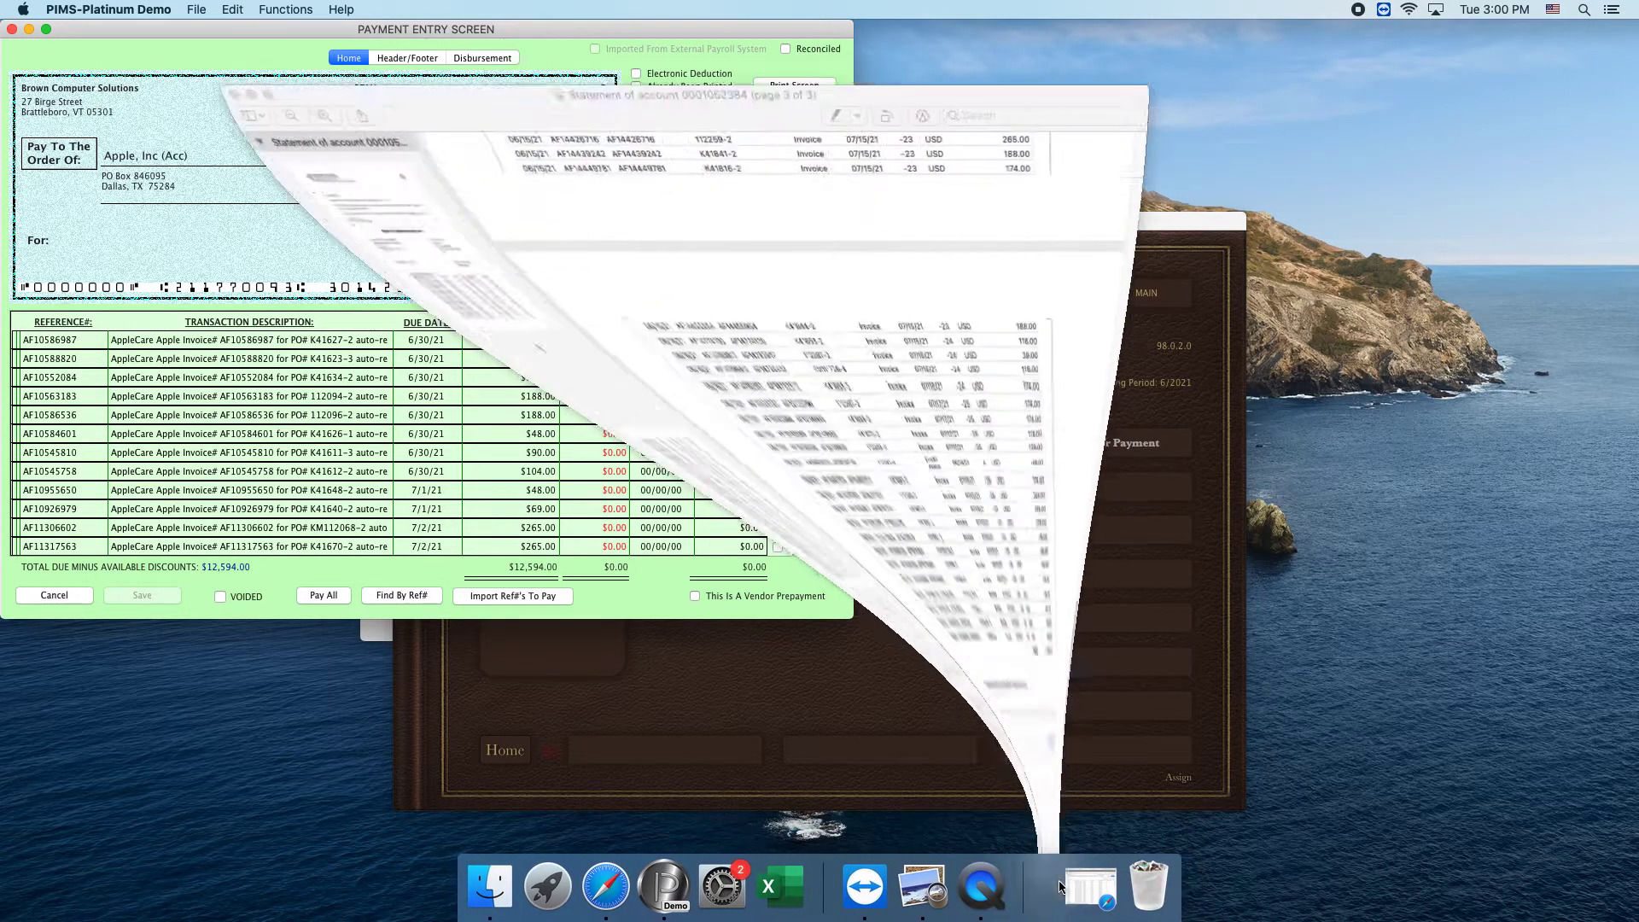
{"action": "left_click", "coordinate": [1035, 592]}
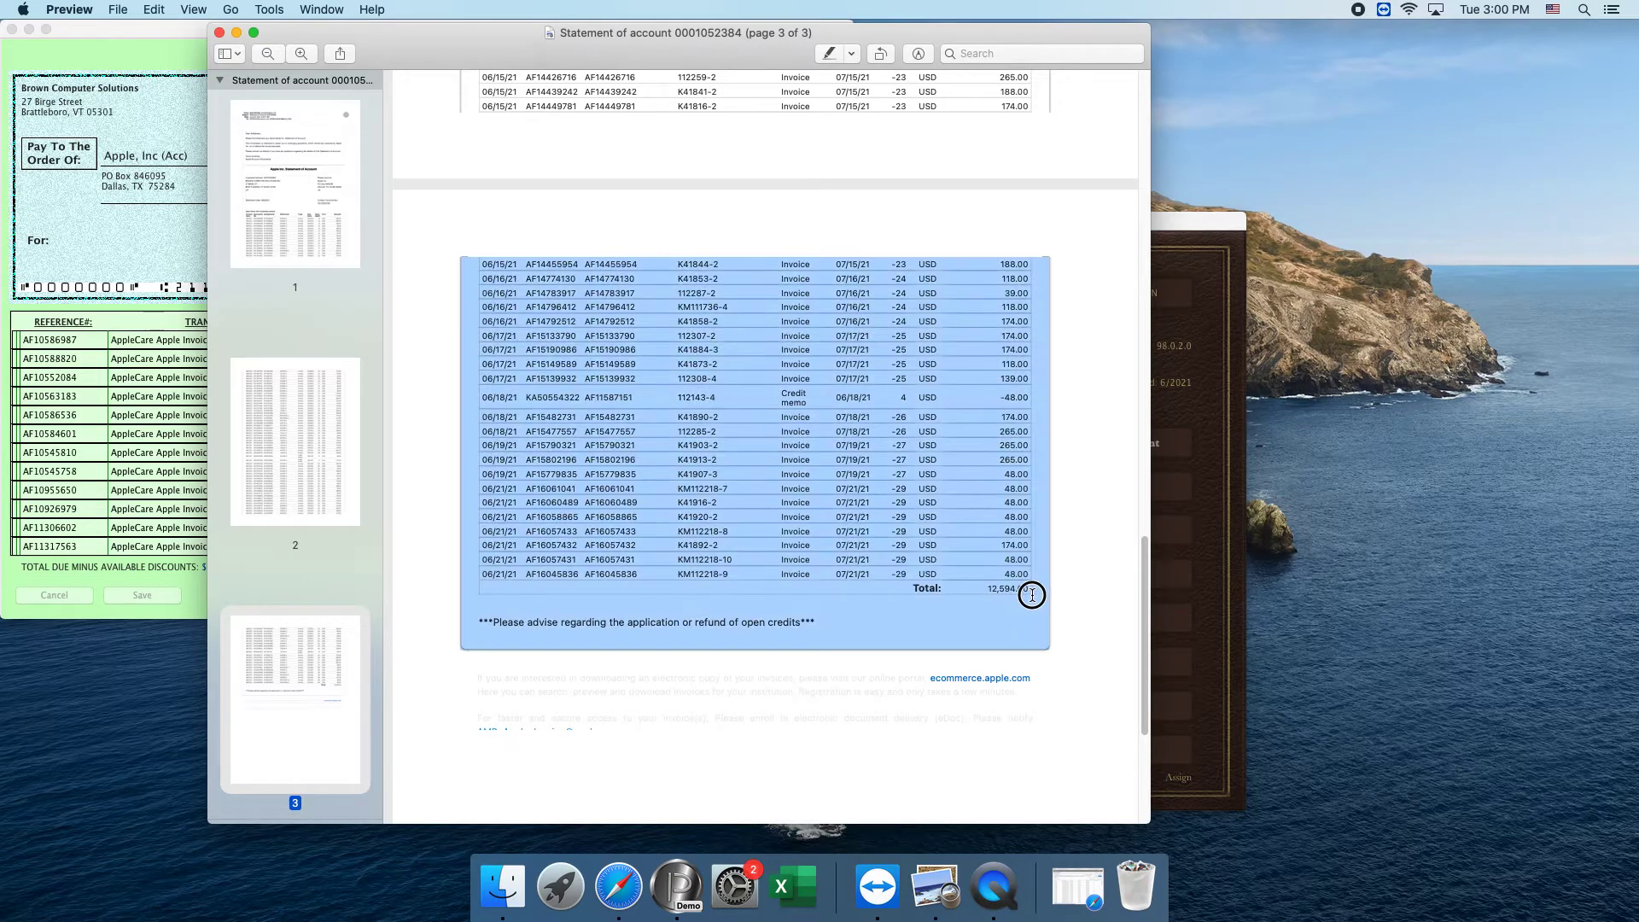
{"action": "left_click", "coordinate": [236, 33]}
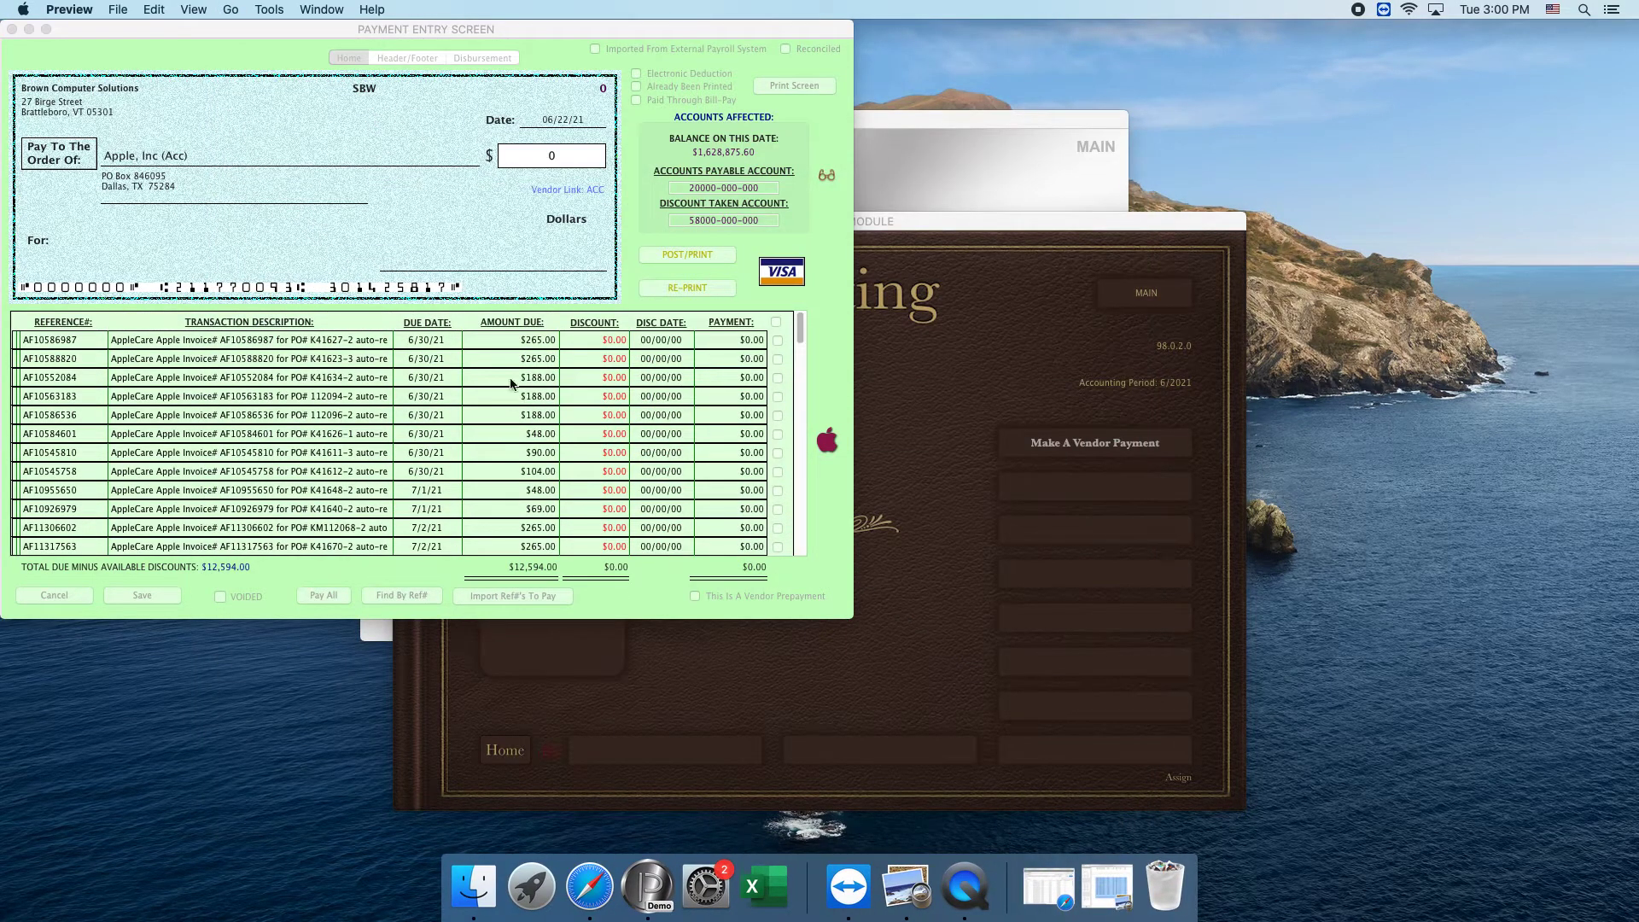
Pay off all open AppleCare invoices in the vendor payment to Apple, Inc (Acc).
{"action": "left_click", "coordinate": [388, 561]}
{"action": "left_click", "coordinate": [324, 595]}
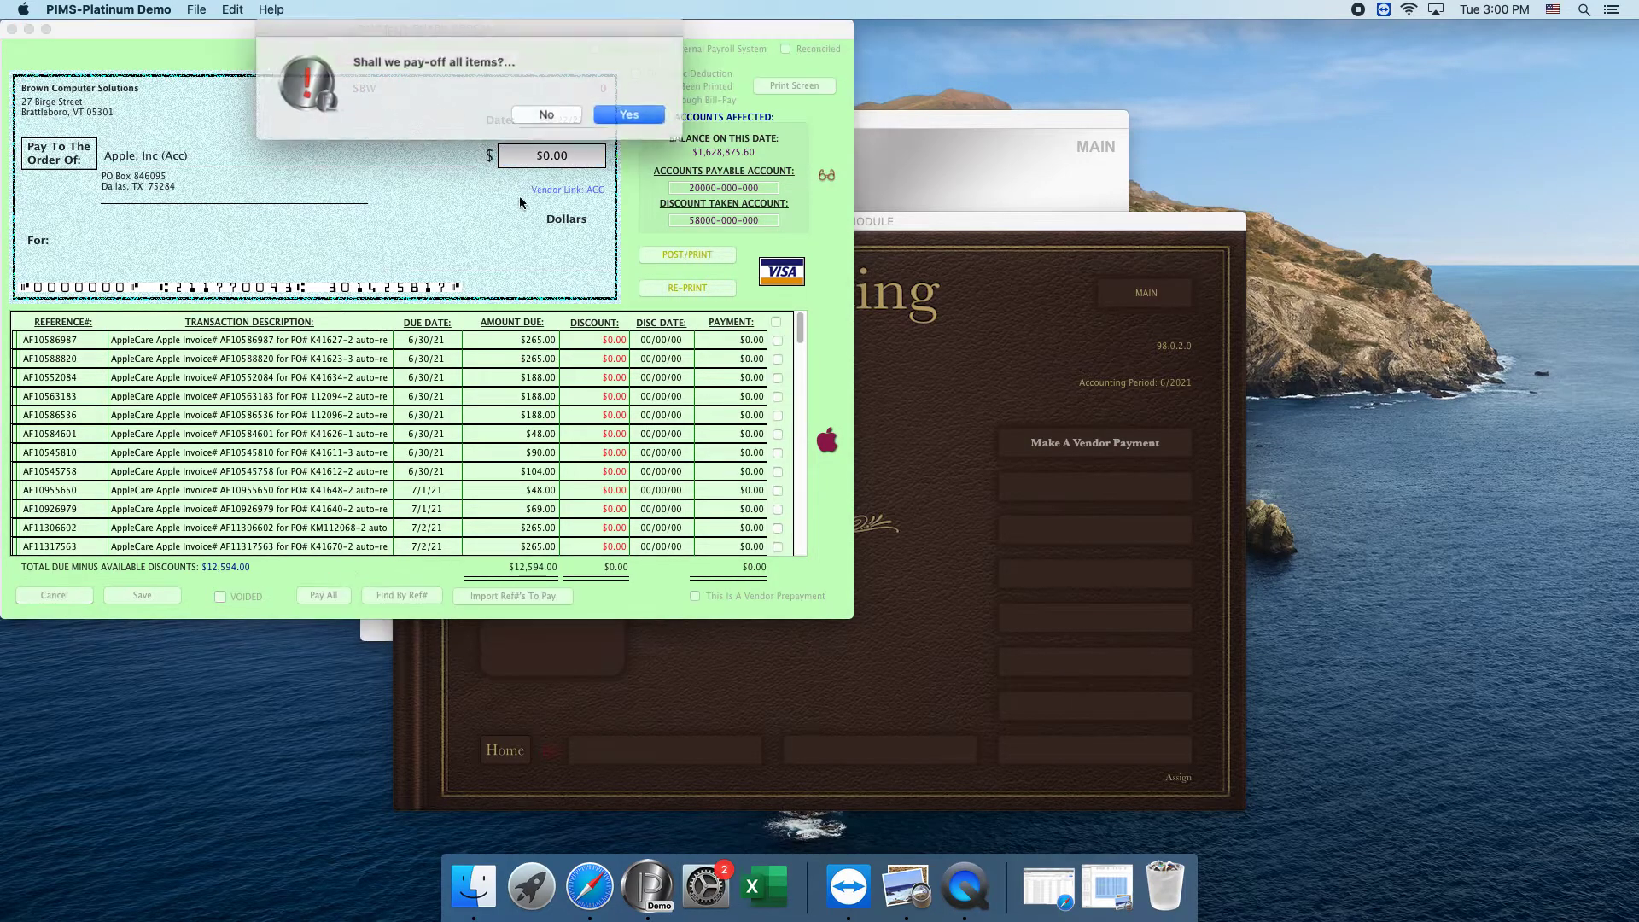
{"action": "left_click", "coordinate": [616, 134]}
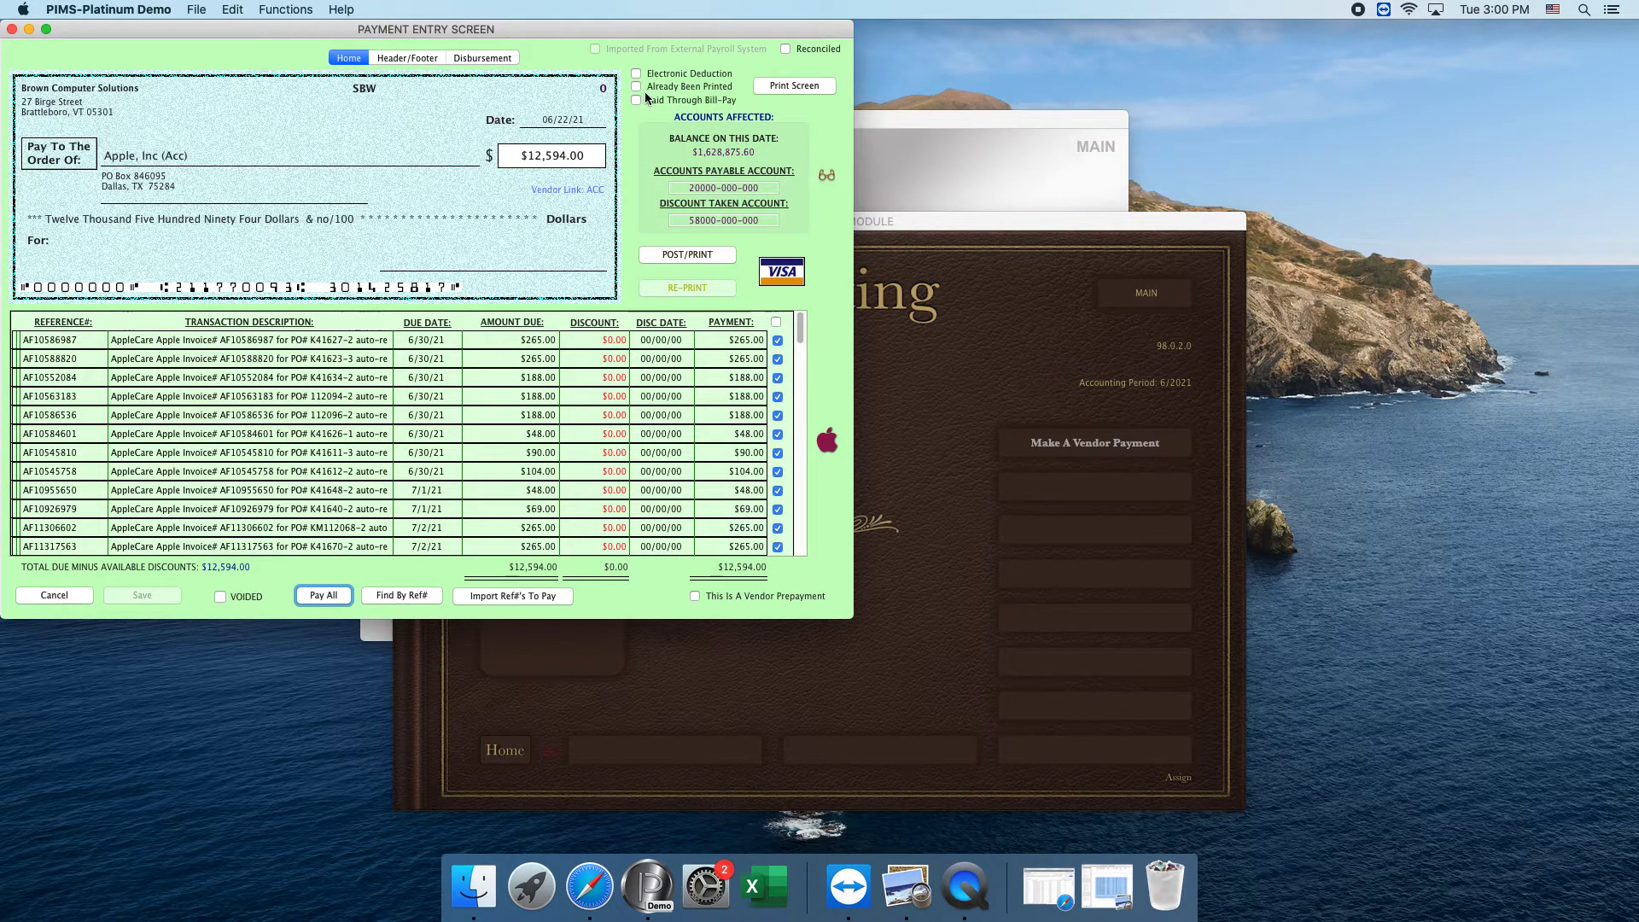